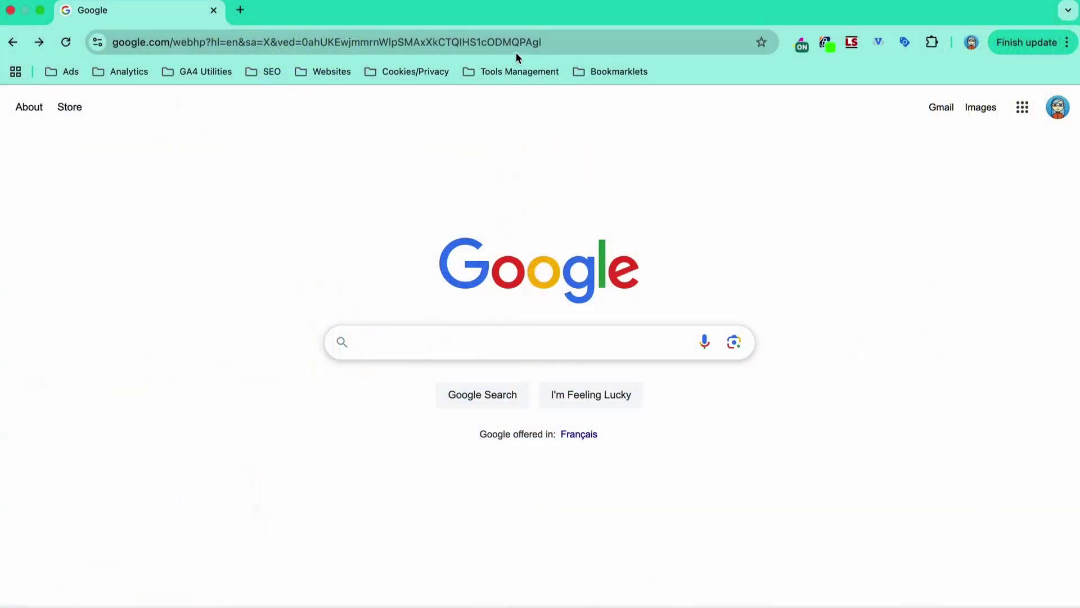
- Search 'how to track urls with hashtag', open the Kick Point Playbook article and highlight its #:~:text= URL fragment
{"action": "left_click", "coordinate": [521, 45]}
{"action": "type", "text": "how to track urls with hashtag"}
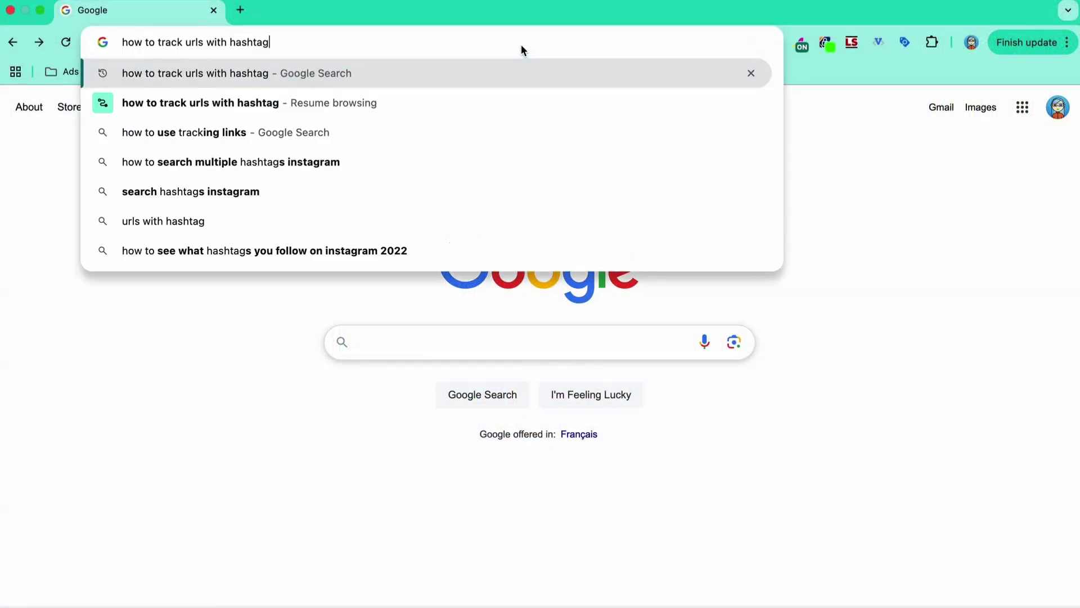
{"action": "key", "text": "Return"}
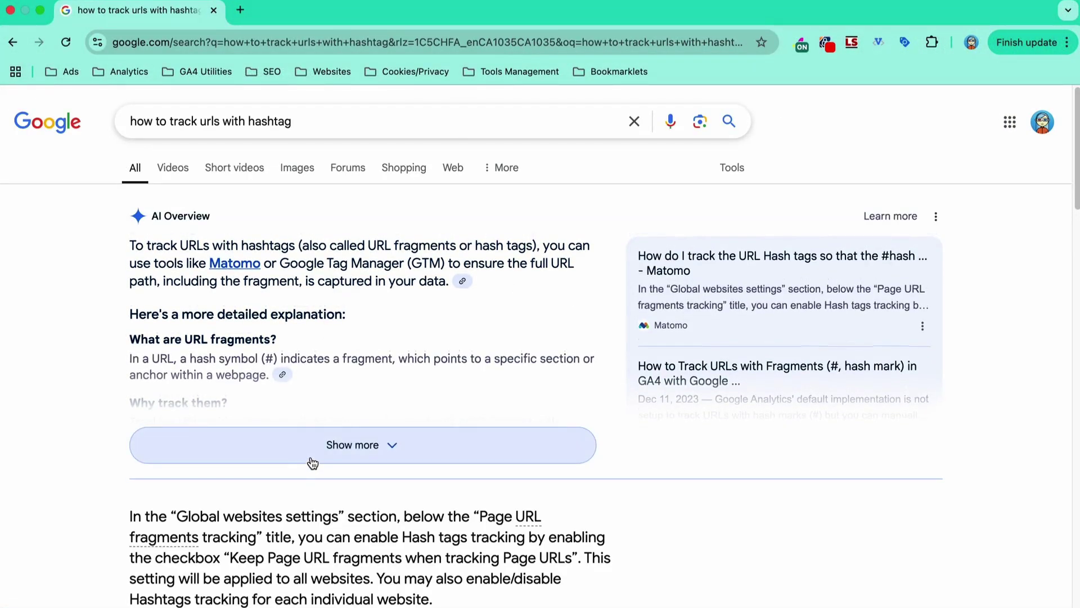
{"action": "left_click", "coordinate": [312, 454]}
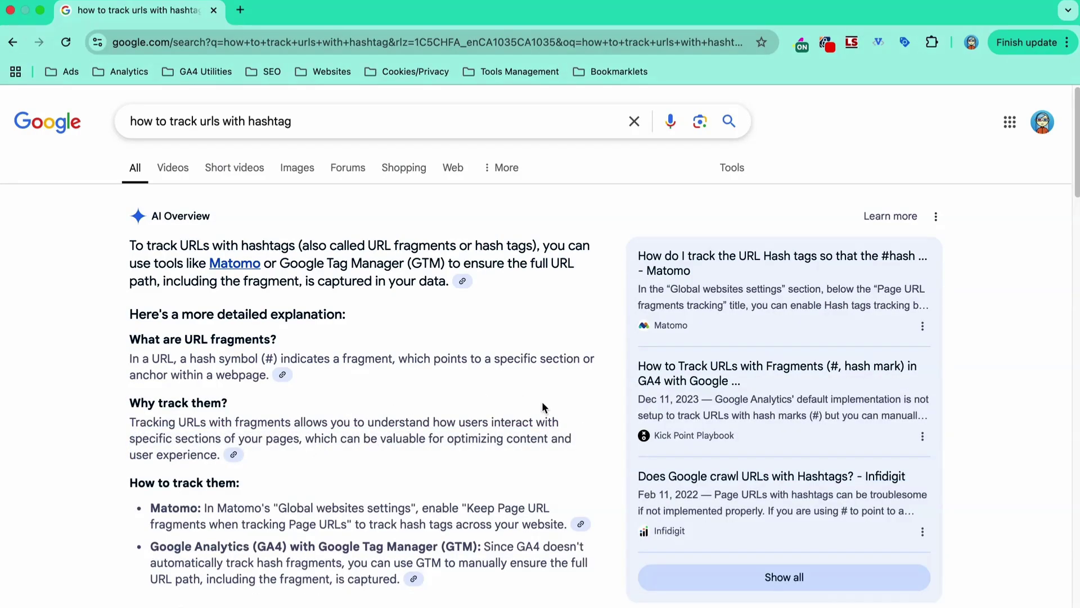
{"action": "left_click", "coordinate": [711, 377]}
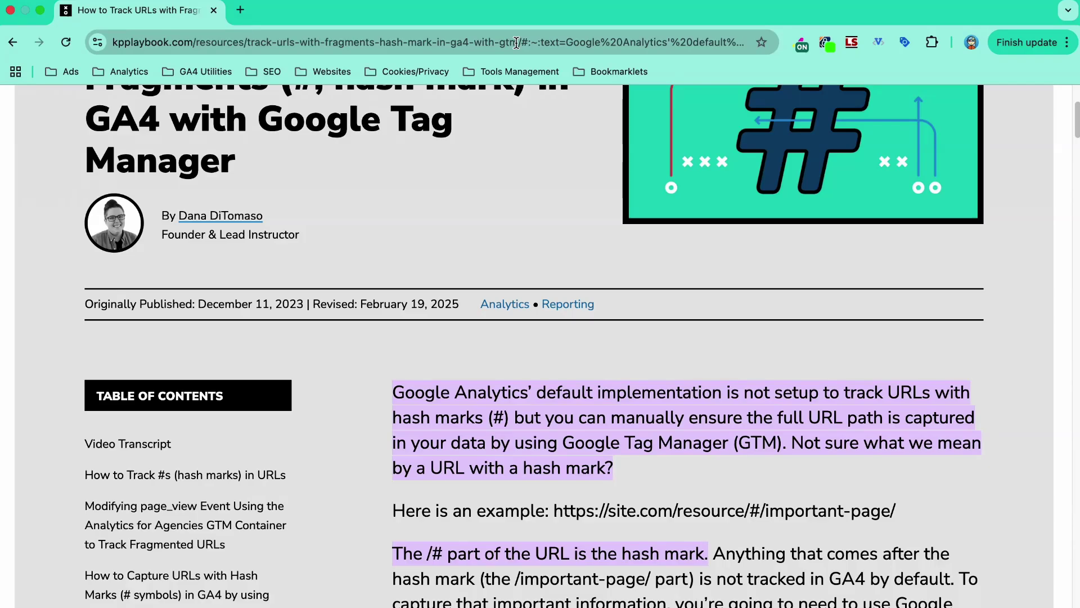
{"action": "left_click_drag", "start_coordinate": [518, 43], "coordinate": [544, 43]}
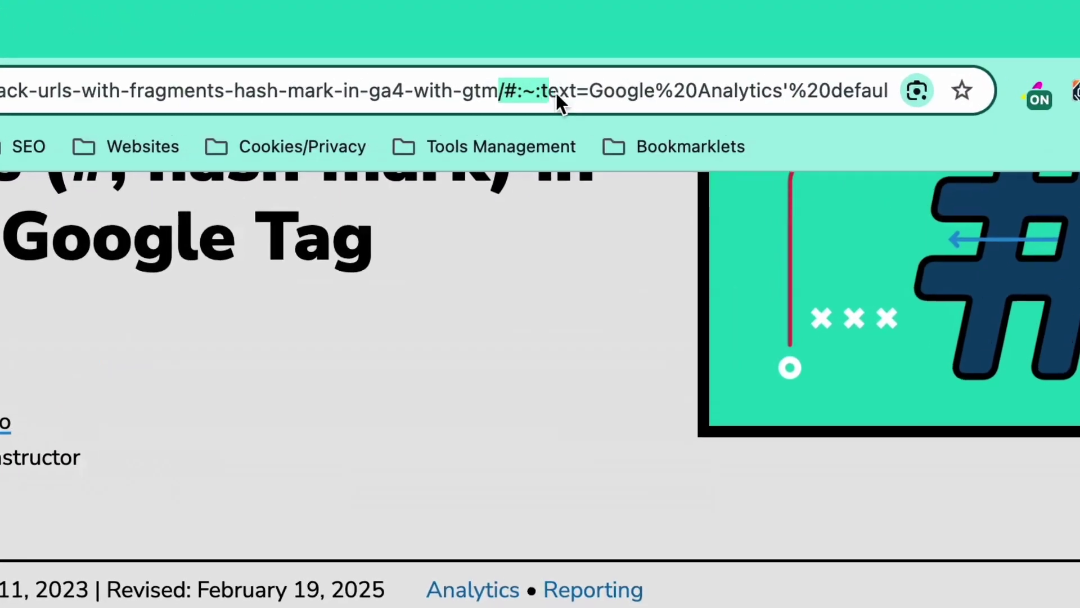
{"action": "left_click_drag", "start_coordinate": [555, 92], "coordinate": [686, 92]}
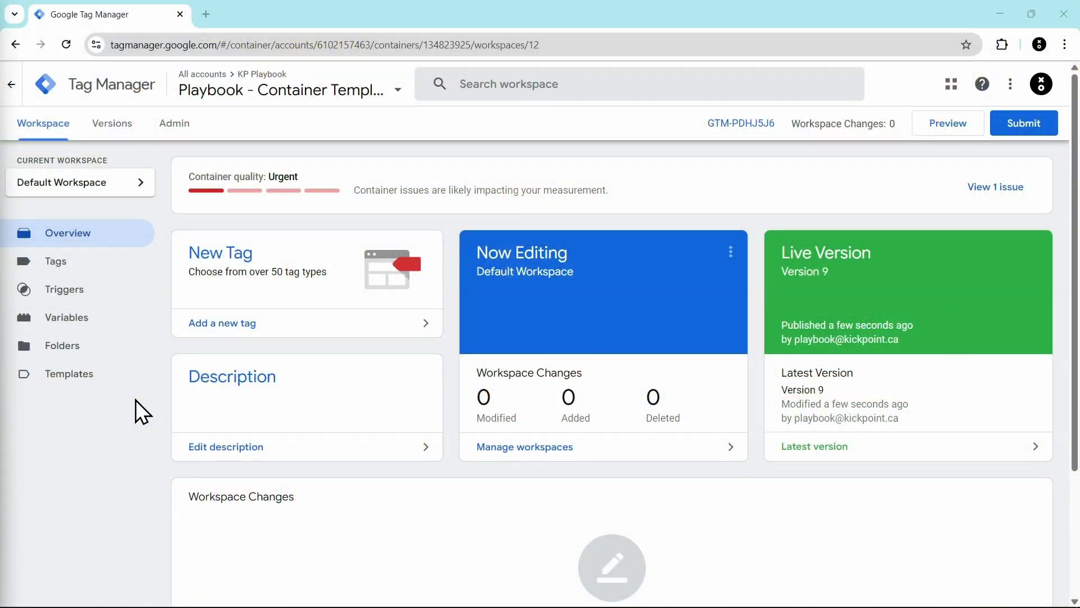
- Create and save a Custom JavaScript variable 'JS - URL snippet start' using the pasted snippet-start function
{"action": "left_click", "coordinate": [95, 322]}
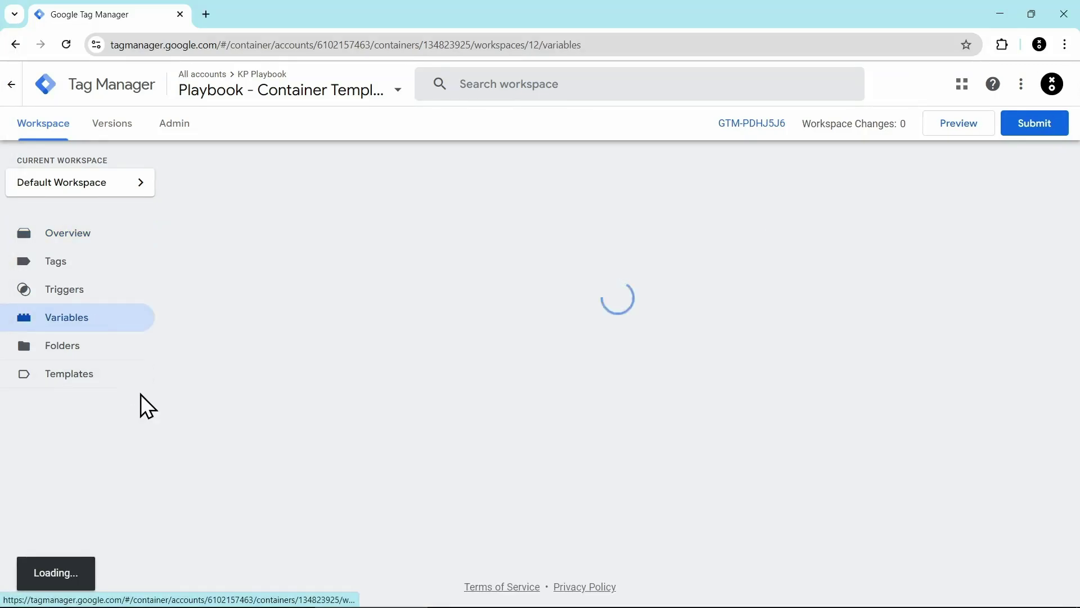
{"action": "scroll", "coordinate": [176, 358], "scroll_direction": "down", "scroll_amount": 8}
{"action": "scroll", "coordinate": [174, 344], "scroll_direction": "down", "scroll_amount": 8}
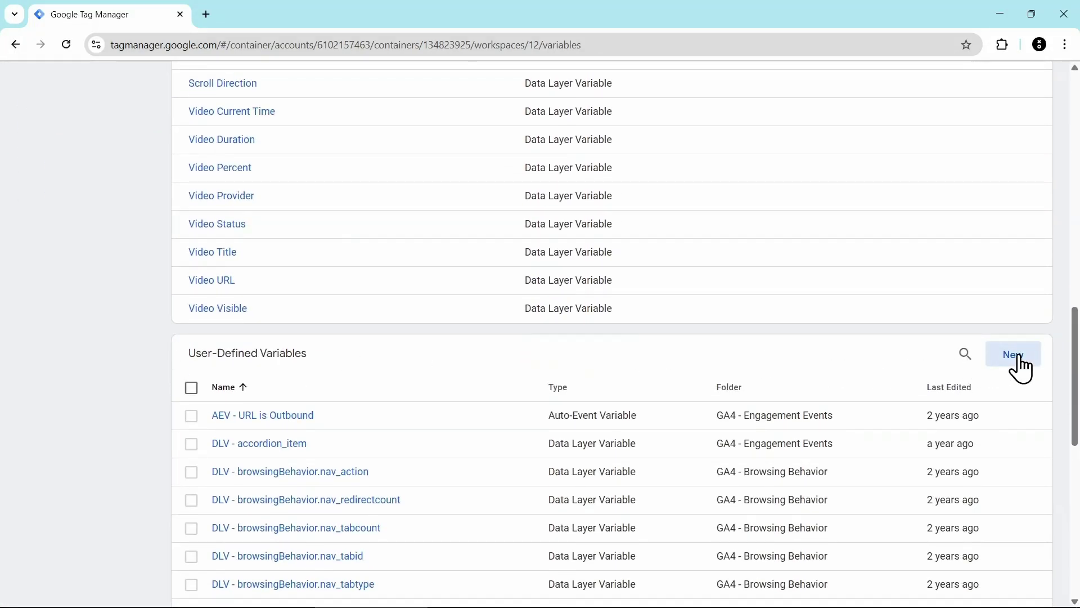
{"action": "left_click", "coordinate": [1019, 358]}
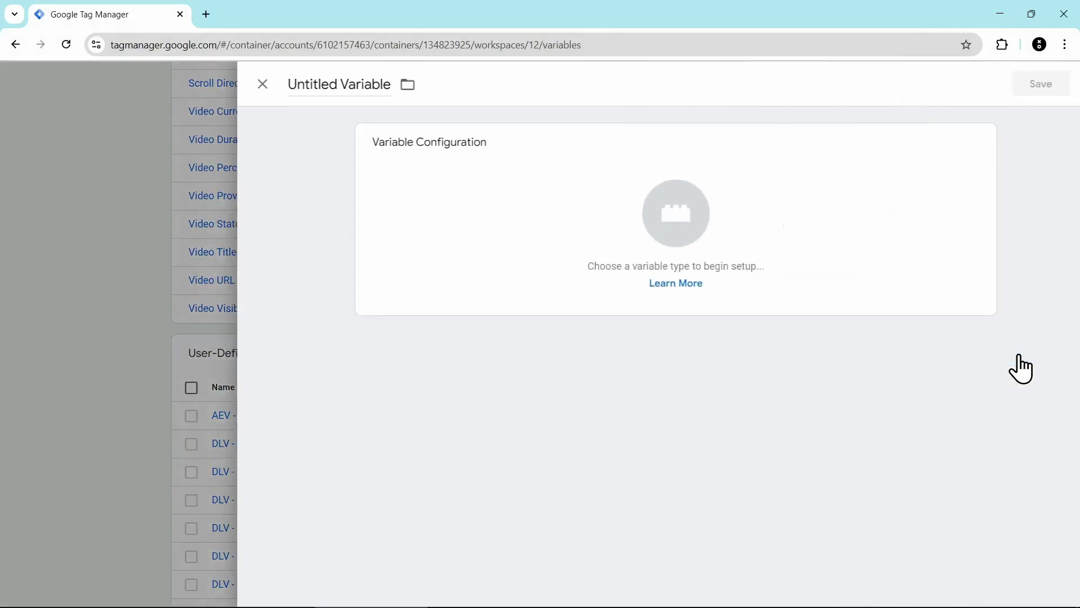
{"action": "left_click", "coordinate": [597, 214]}
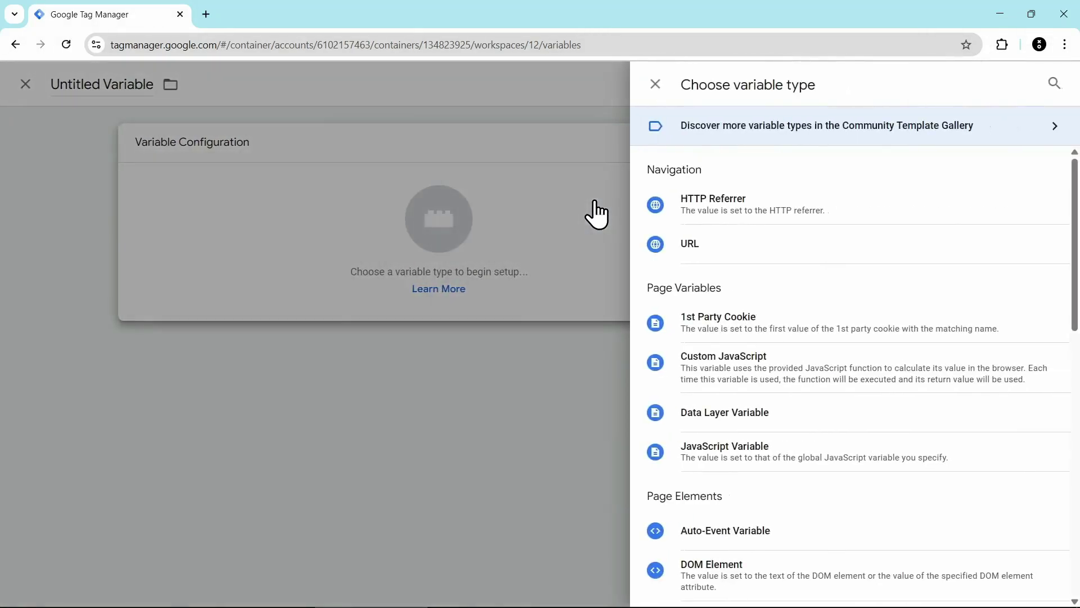
{"action": "left_click", "coordinate": [796, 369]}
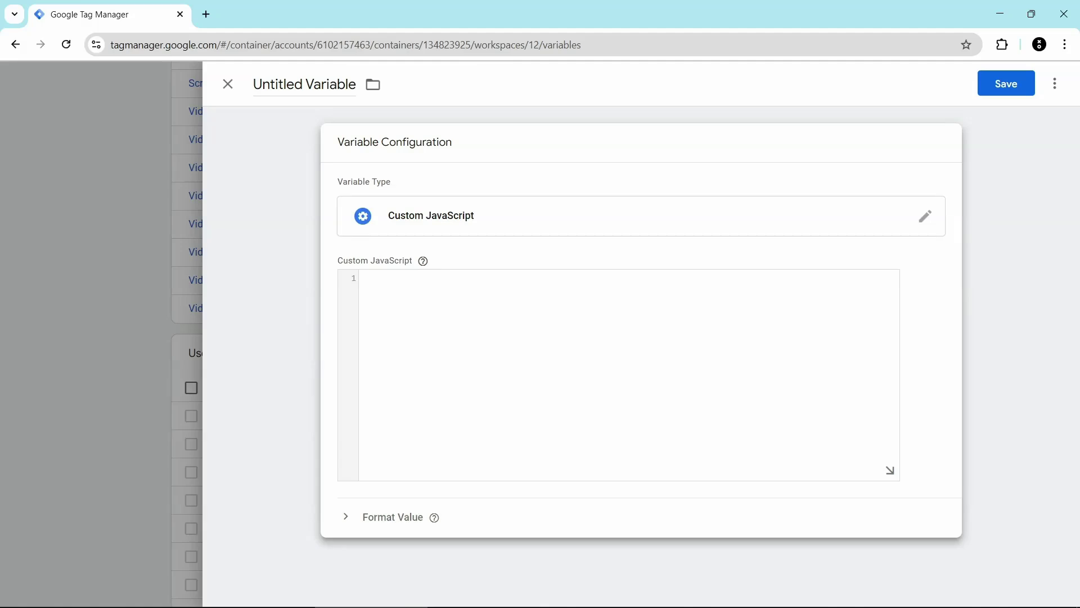
{"action": "type", "text": "function() {   var entries = decodeURIComponent(performance.getEntries()[0].name.match(\"#:~:text=(.*)\")[1]);   var frag = entries.replace(/, /g,\"*\").replace(/,/g,\"...\").replace(/\\*/g,\", \");   var splitArray = frag.split(\"...\");   return splitArray[0]; }"}
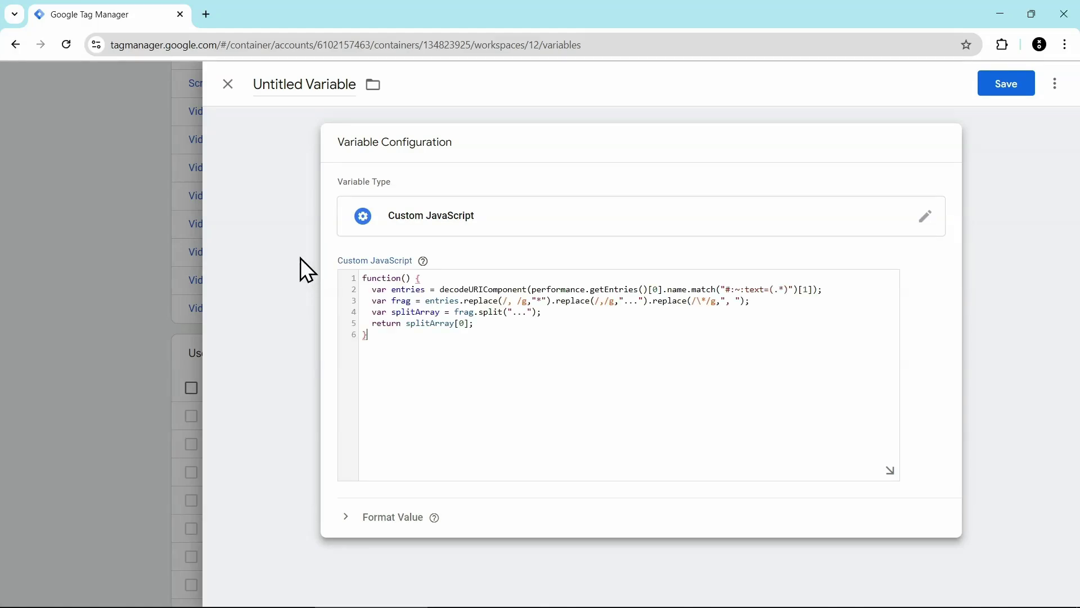
{"action": "left_click", "coordinate": [280, 83]}
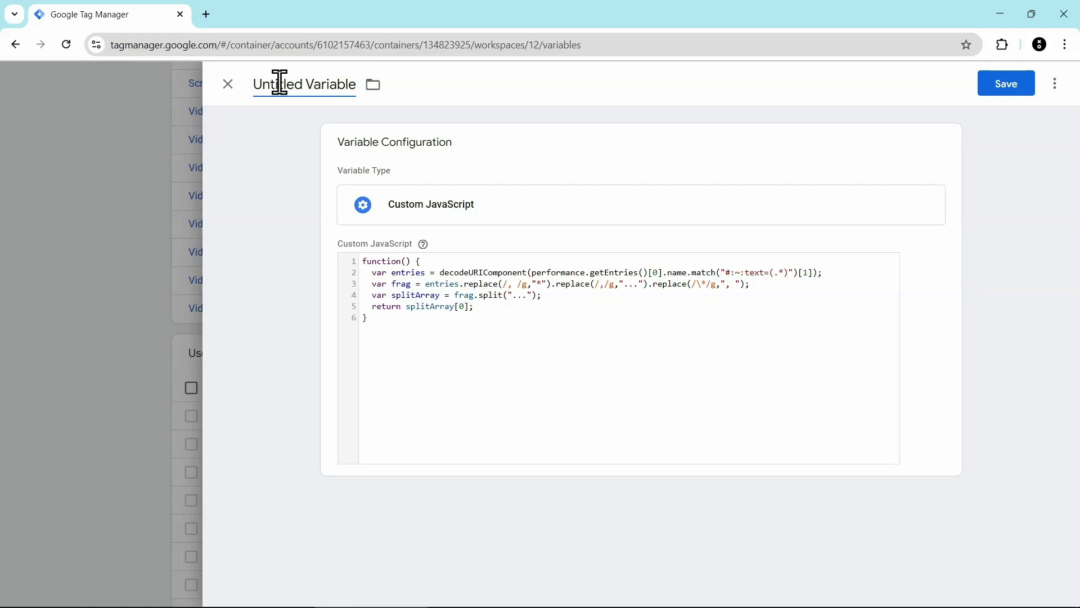
{"action": "key", "text": "ctrl+a"}
{"action": "type", "text": "JS - URL snippet start"}
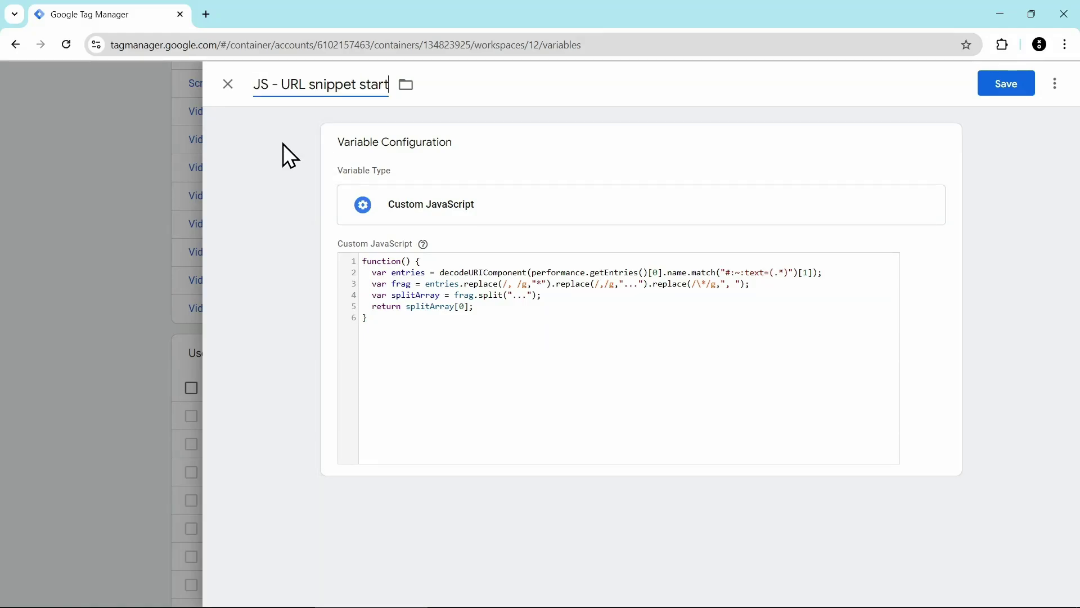
{"action": "left_click", "coordinate": [1017, 86]}
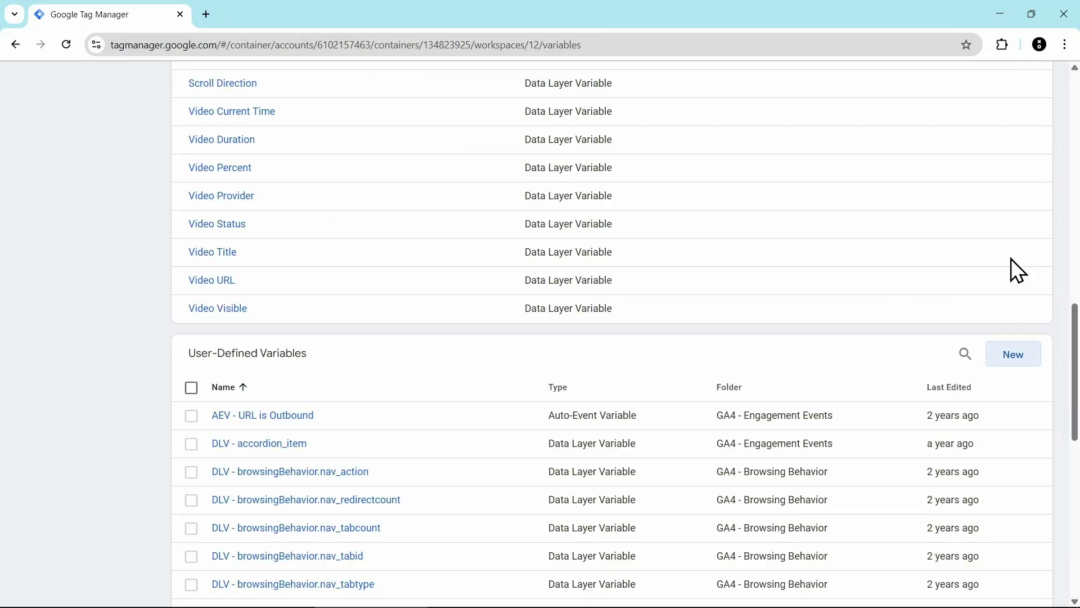
- Create and save a Custom JavaScript variable 'JS - URL snippet end' with the pasted slice/join function
{"action": "left_click", "coordinate": [1014, 355]}
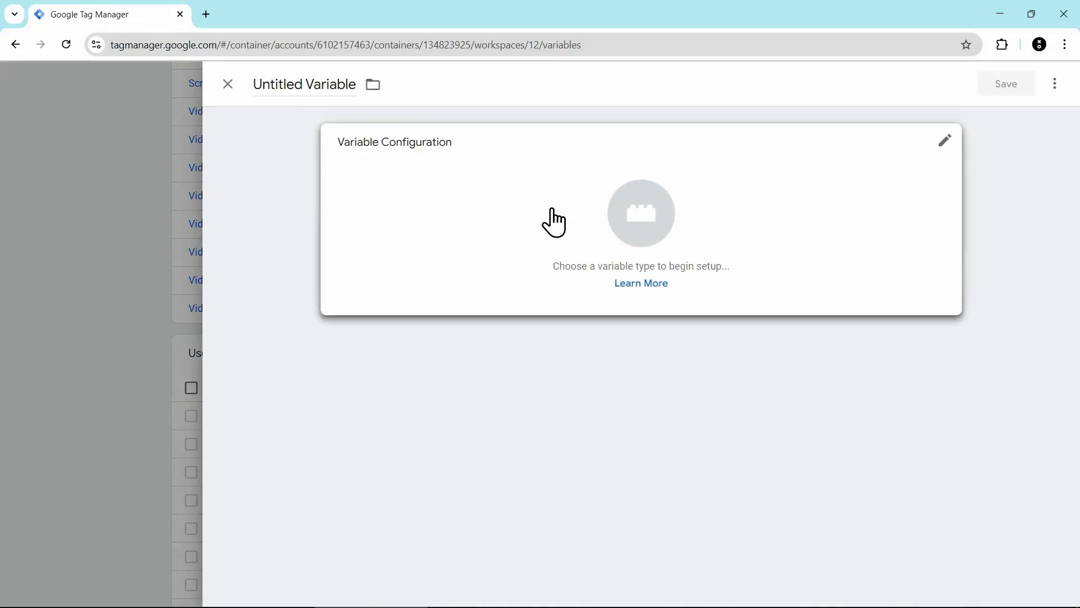
{"action": "left_click", "coordinate": [552, 217]}
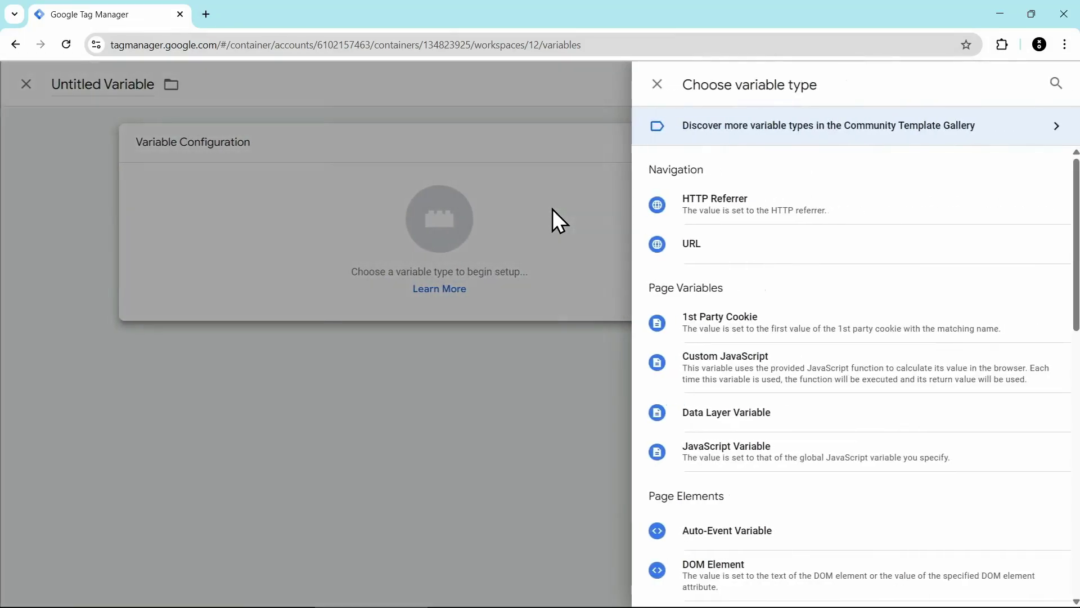
{"action": "left_click", "coordinate": [779, 368]}
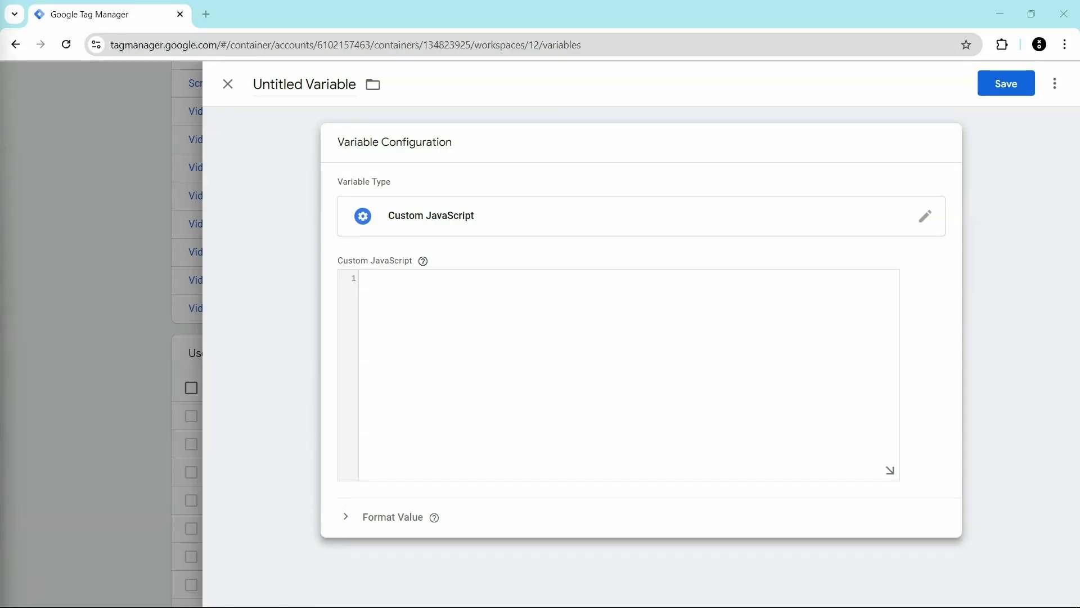
{"action": "left_click", "coordinate": [409, 284]}
{"action": "type", "text": "function() {   var entries = decodeURIComponent(performance.getEntries()[0].name.match(\"#:~:text=(.*)\")[1]);   var frag = entries.replace(/, /g,\"*\").replace(/,/g,\"...\").replace(/\\*/g,\", \");   var splitArray = frag.split(\"...\");   return splitArray.slice(1).join(\"...\"); }"}
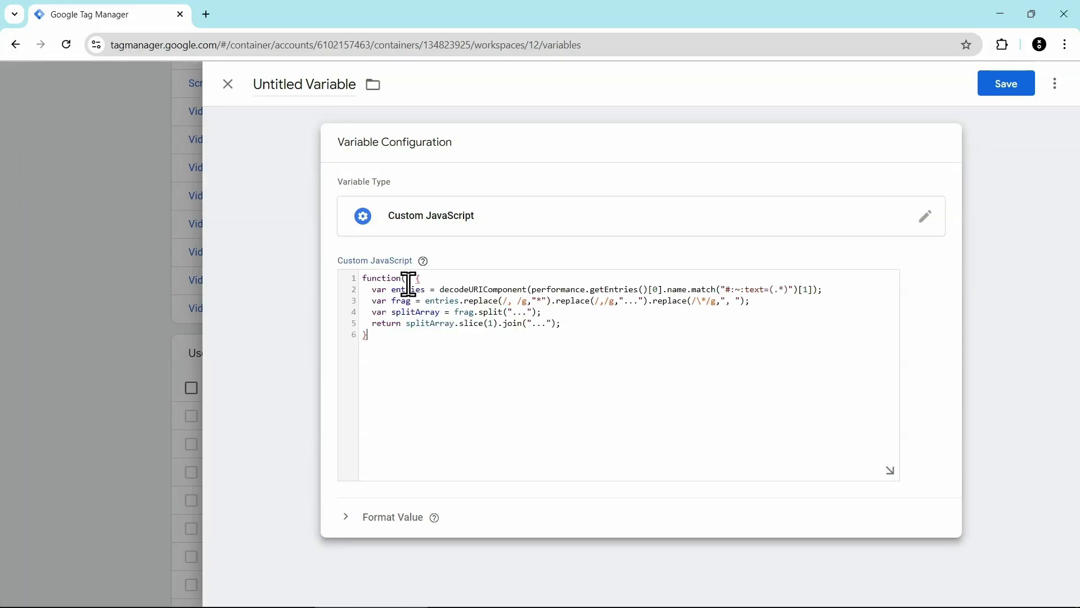
{"action": "left_click", "coordinate": [293, 77]}
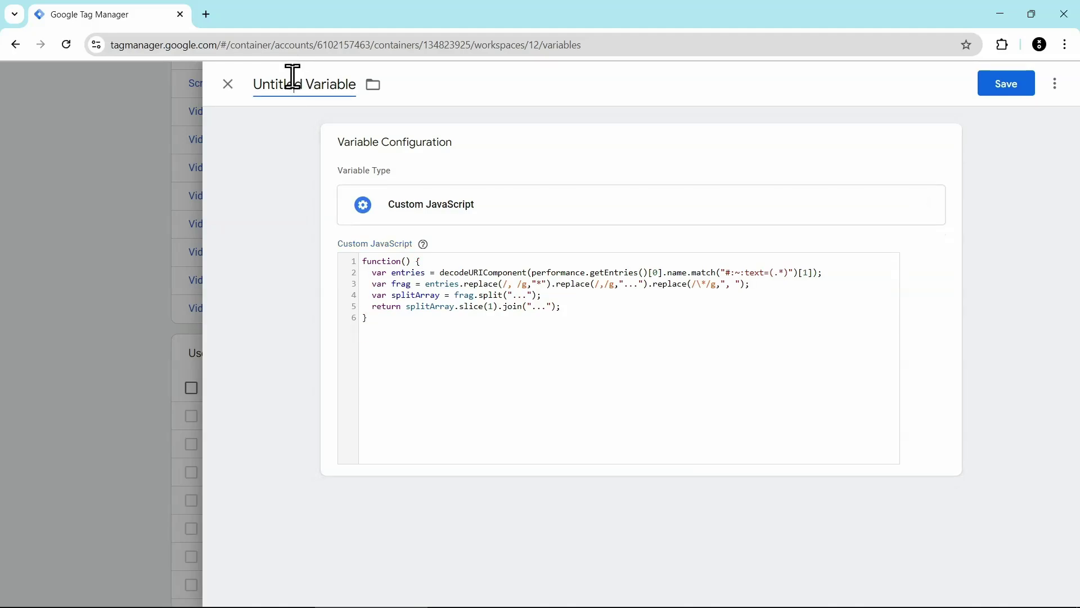
{"action": "key", "text": "ctrl+a"}
{"action": "key", "text": "BackSpace"}
{"action": "type", "text": "JS - URL snippet end"}
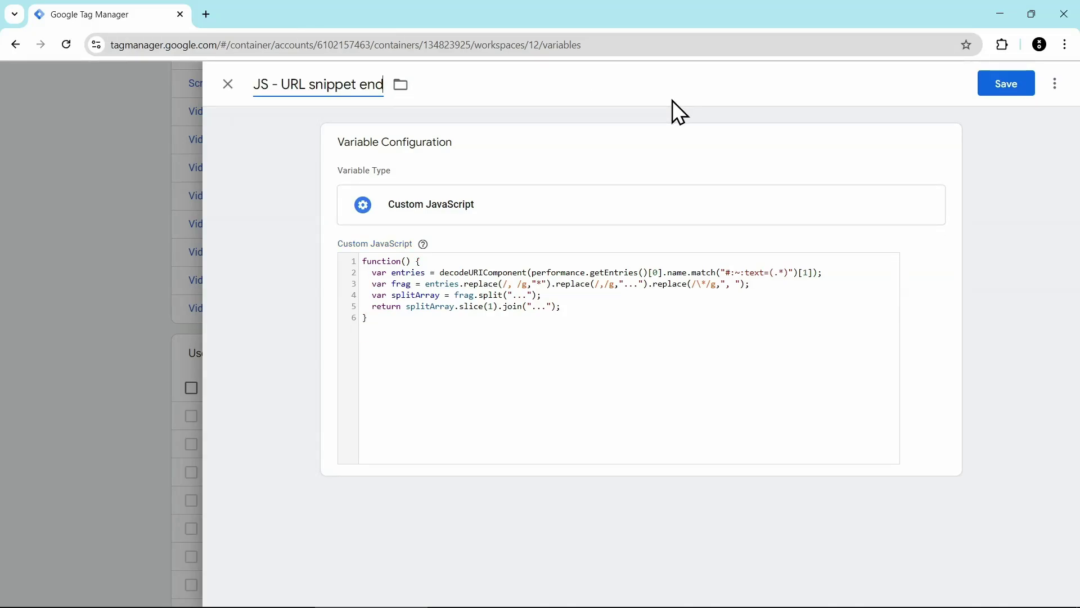
{"action": "left_click", "coordinate": [998, 88]}
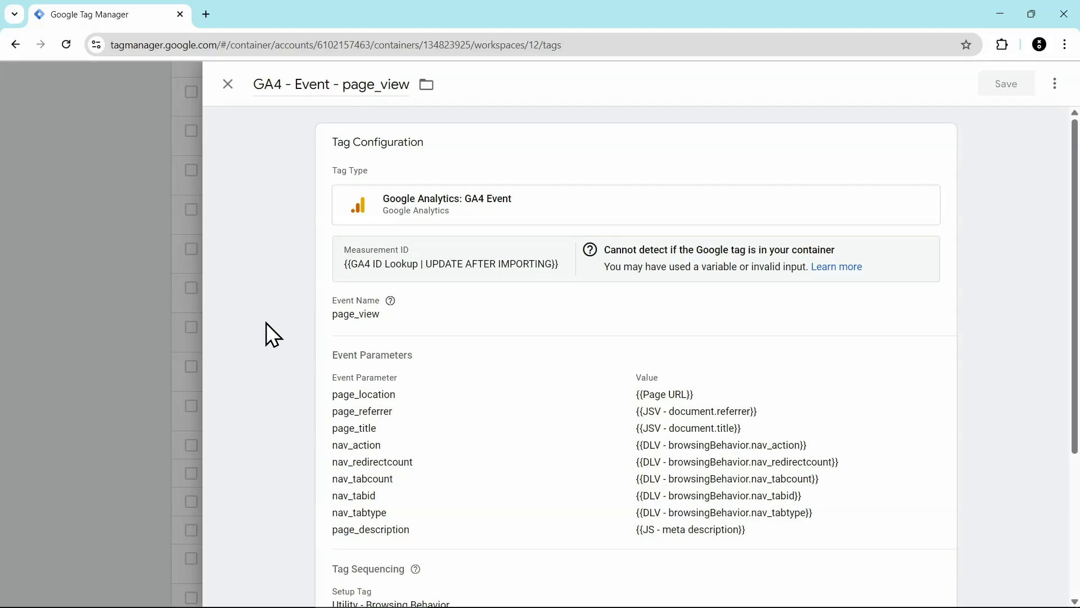
- Add two event parameters to the page_view tag: snippet_text_start and snippet_text_end
{"action": "left_click", "coordinate": [608, 343]}
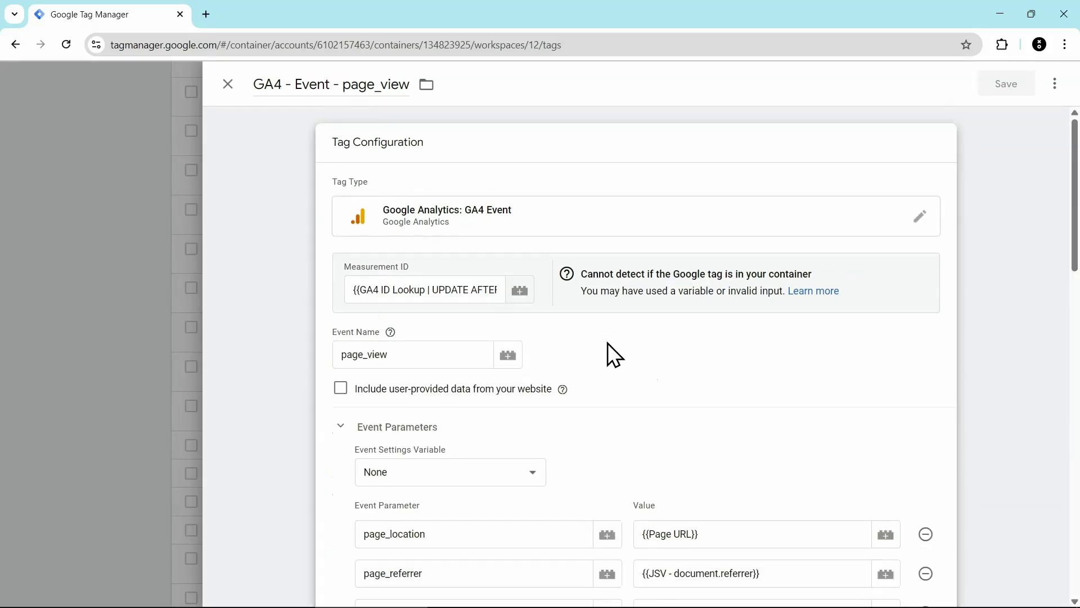
{"action": "scroll", "coordinate": [608, 343], "scroll_direction": "down", "scroll_amount": 7}
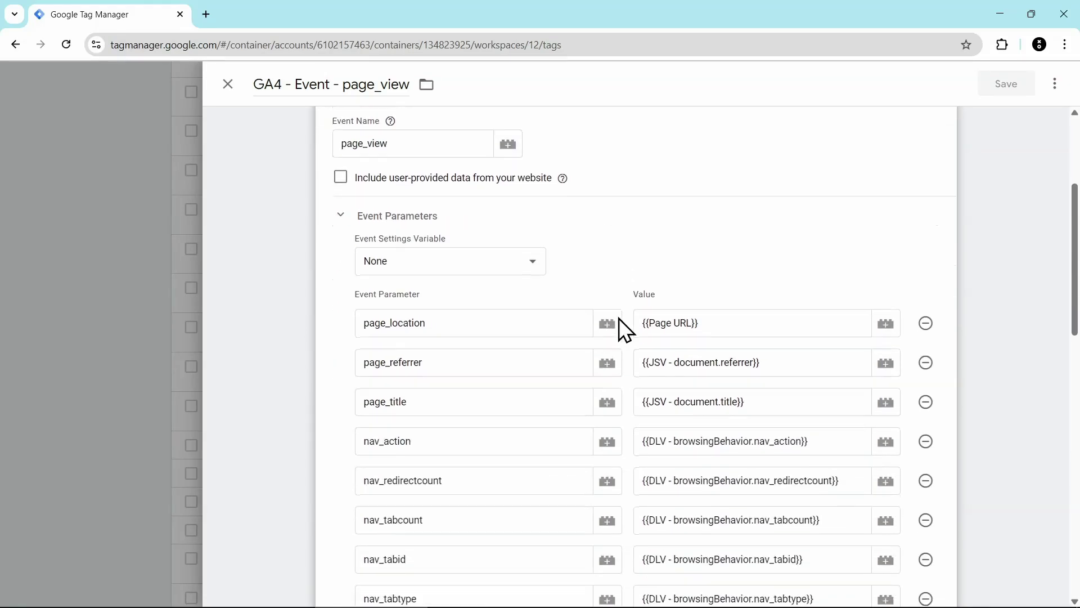
{"action": "scroll", "coordinate": [619, 315], "scroll_direction": "down", "scroll_amount": 2}
{"action": "left_click", "coordinate": [394, 322]}
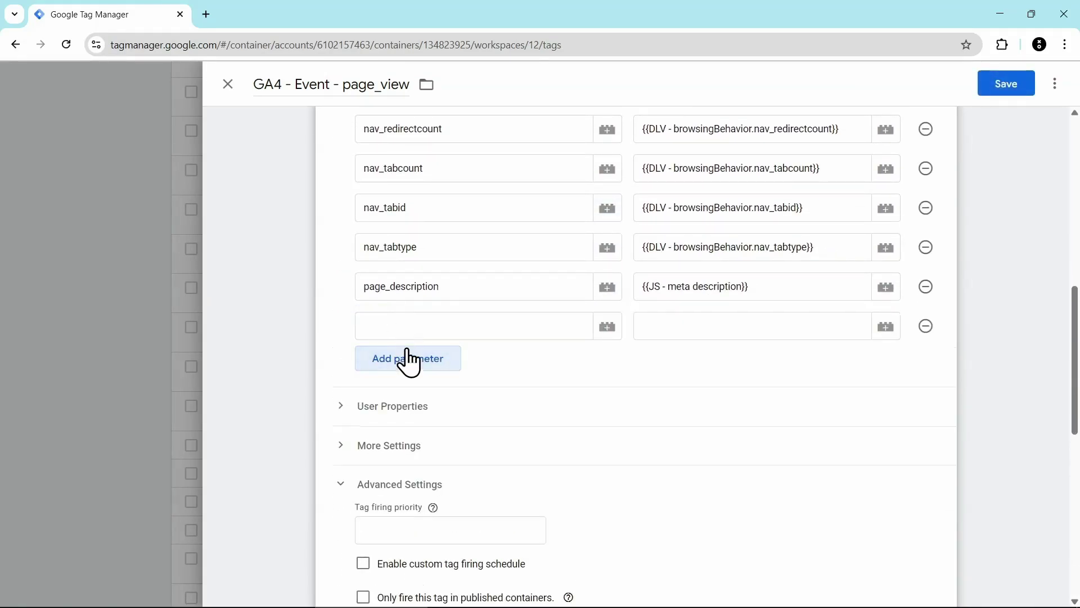
{"action": "left_click", "coordinate": [410, 360]}
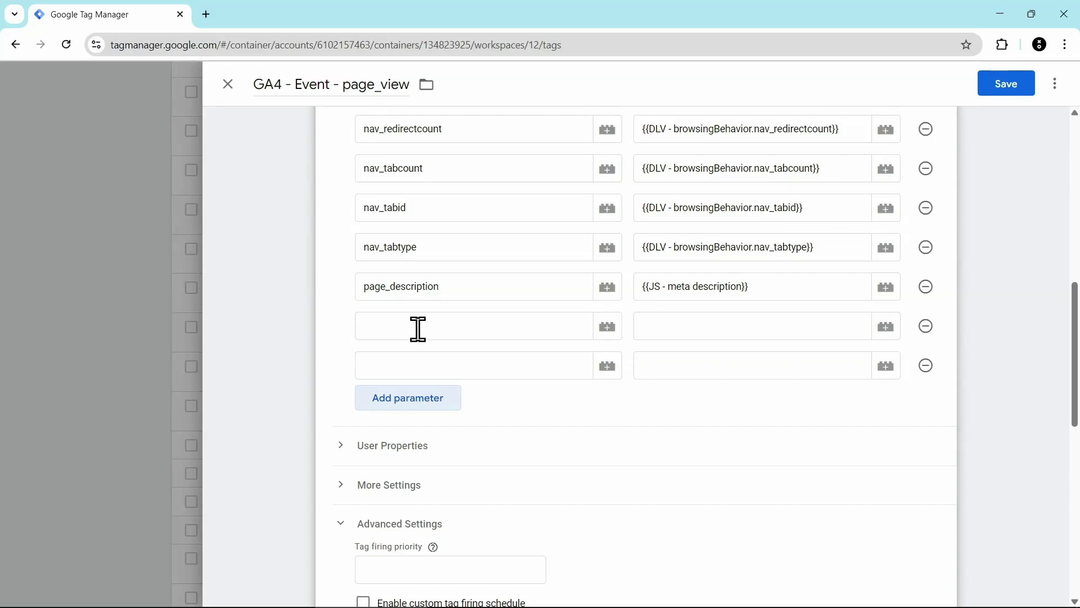
{"action": "left_click", "coordinate": [418, 329]}
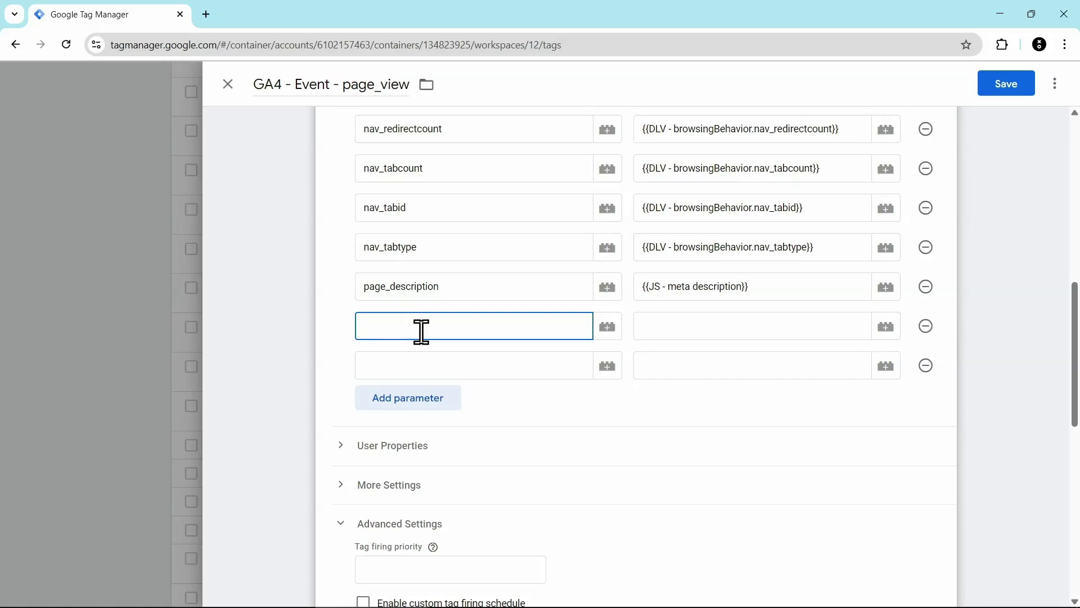
{"action": "type", "text": "snippet_text_start"}
{"action": "left_click", "coordinate": [410, 367]}
{"action": "type", "text": "snippet_text_end"}
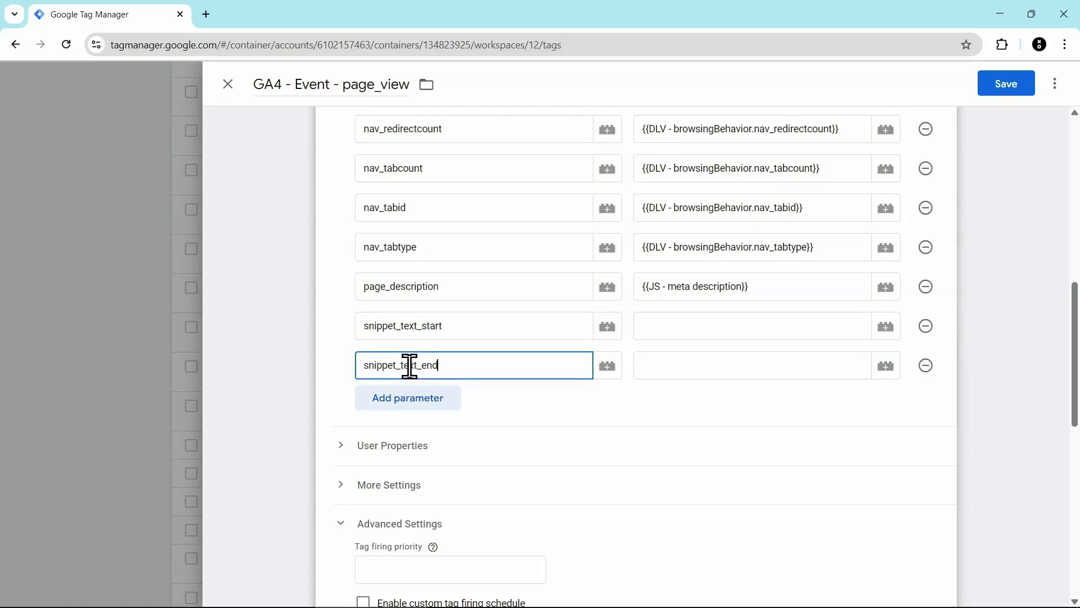
- Set their values to {{JS - URL snippet start}} and {{JS - URL snippet end}}, then save the tag
{"action": "left_click", "coordinate": [678, 326]}
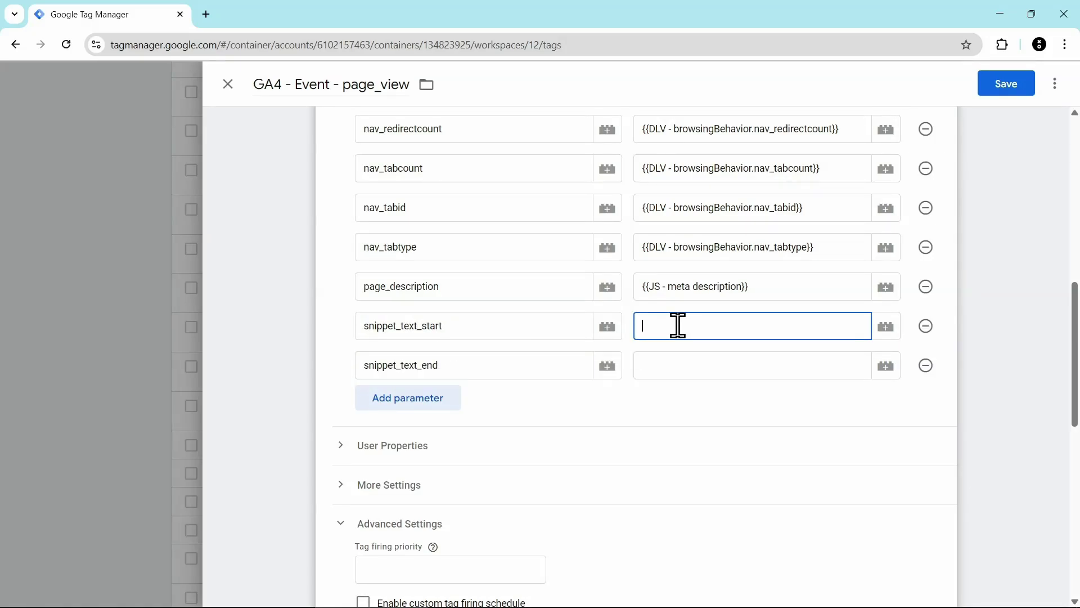
{"action": "left_click", "coordinate": [887, 329]}
{"action": "left_click", "coordinate": [950, 87]}
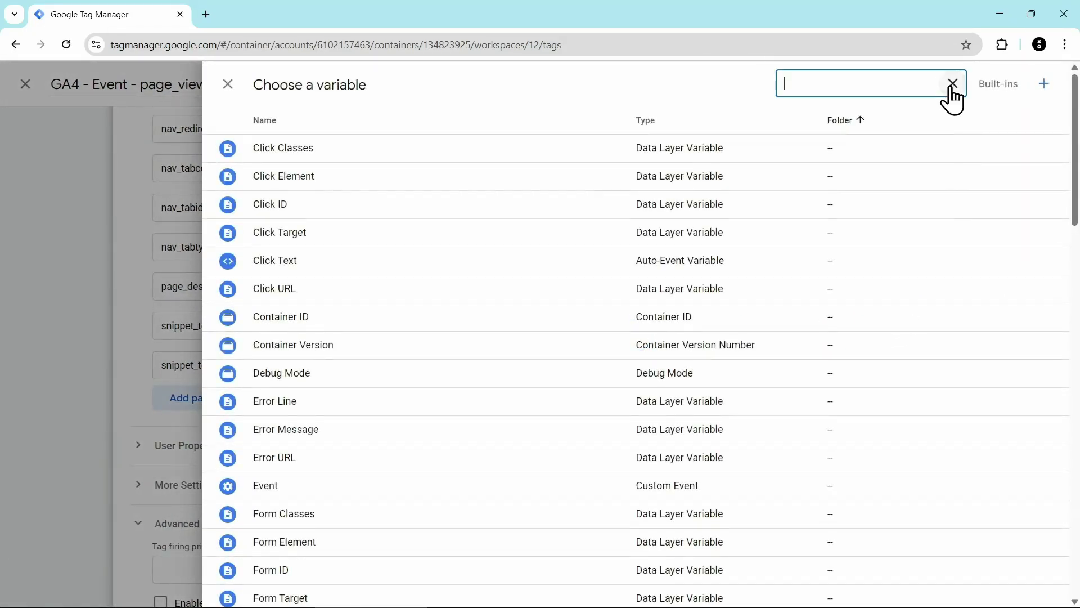
{"action": "type", "text": "sni"}
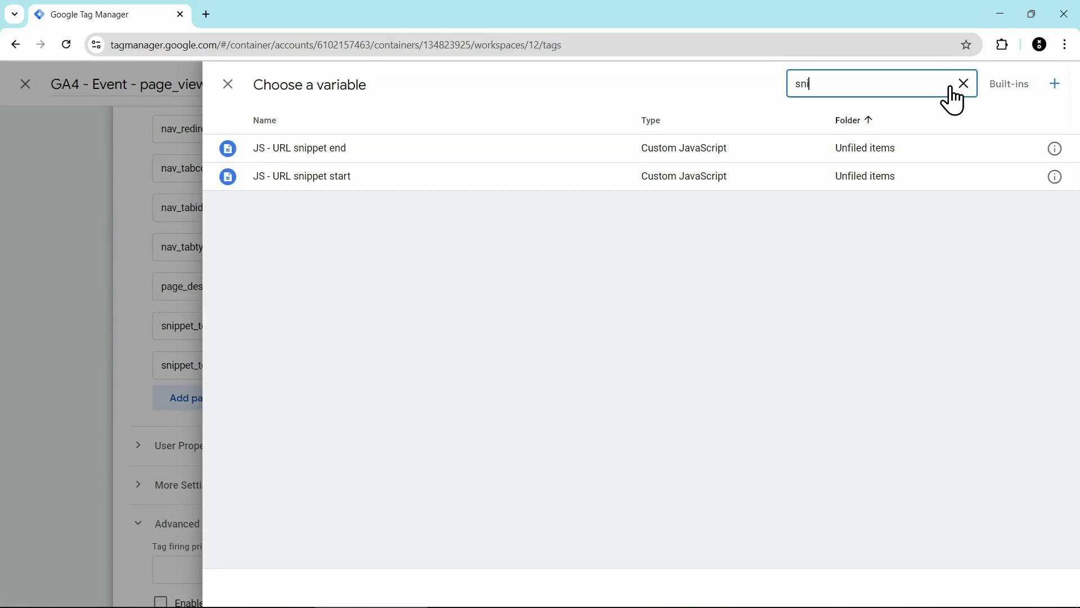
{"action": "type", "text": "p"}
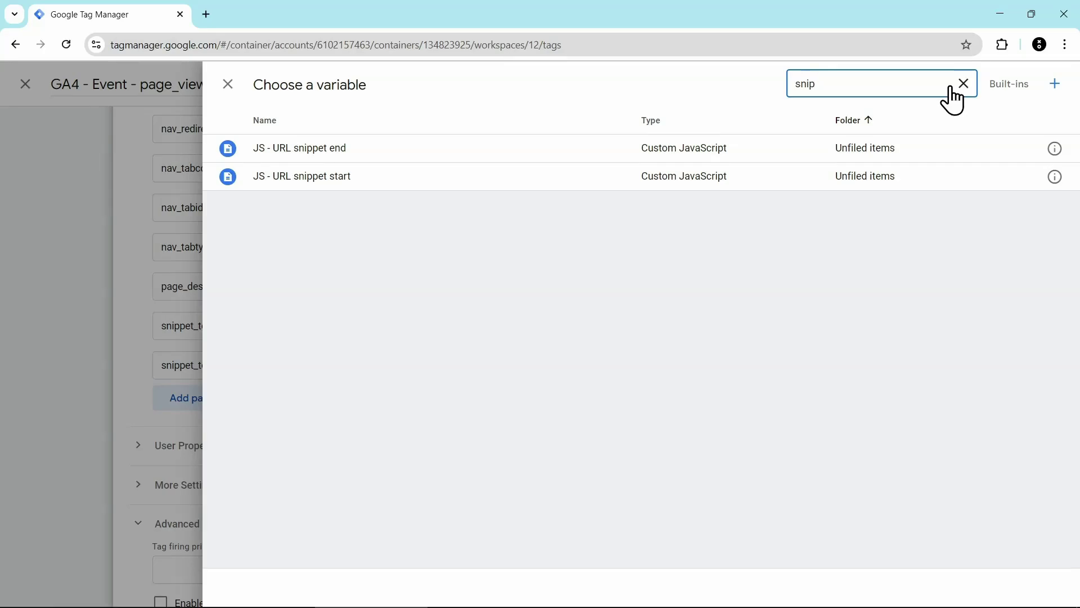
{"action": "left_click", "coordinate": [787, 177]}
{"action": "left_click", "coordinate": [885, 366]}
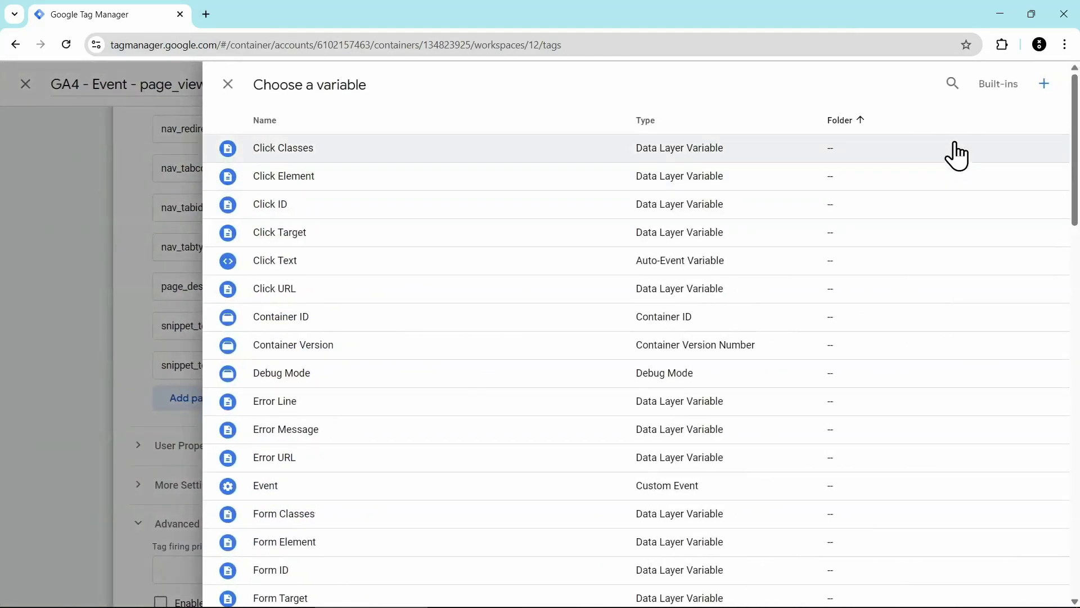
{"action": "left_click", "coordinate": [953, 91]}
{"action": "type", "text": "snip"}
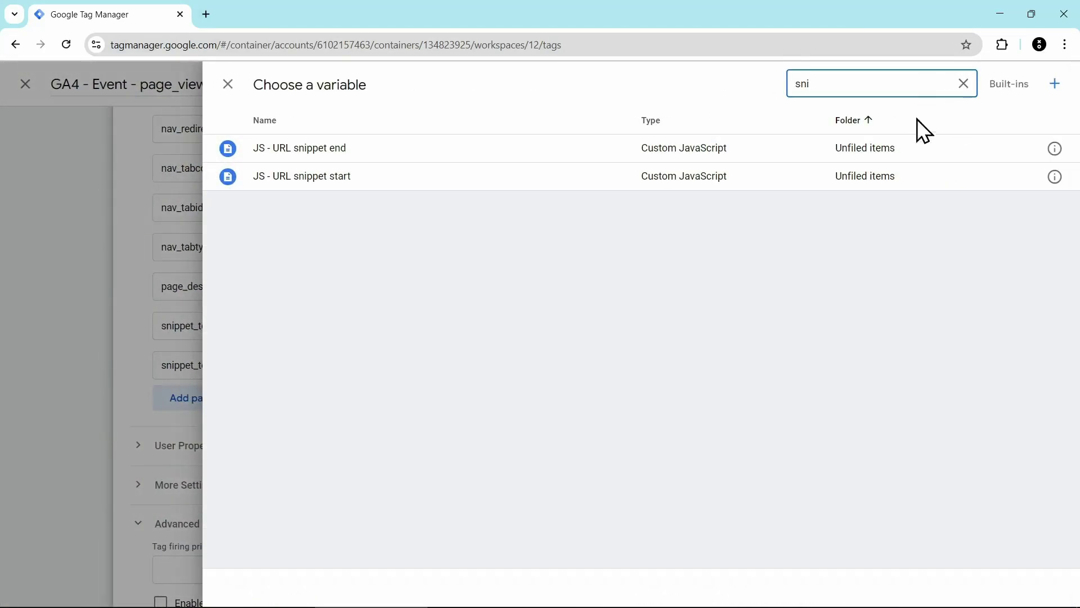
{"action": "left_click", "coordinate": [784, 147]}
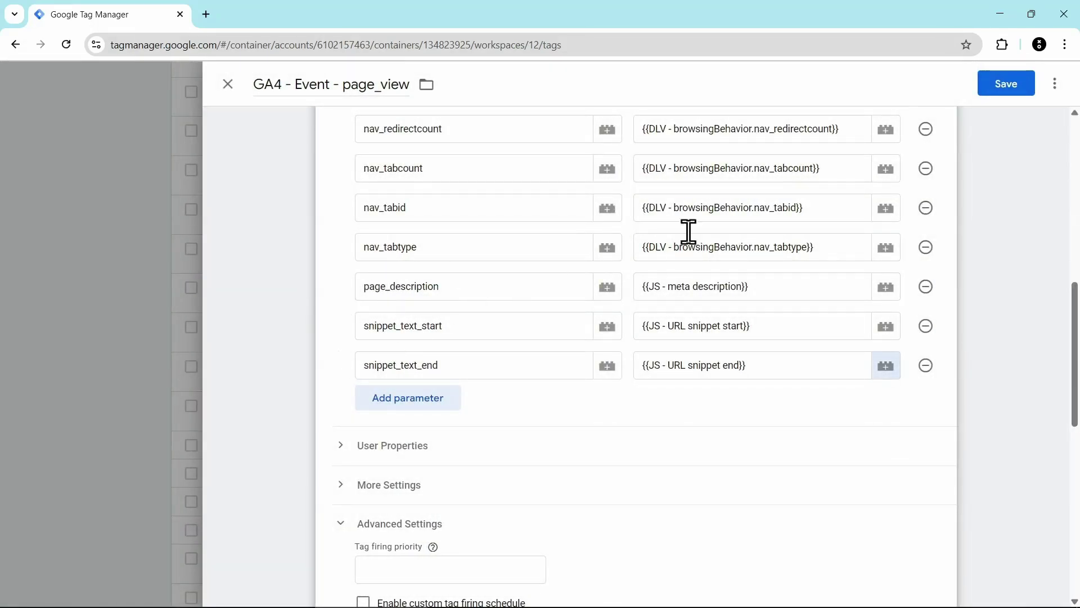
{"action": "left_click", "coordinate": [1005, 85]}
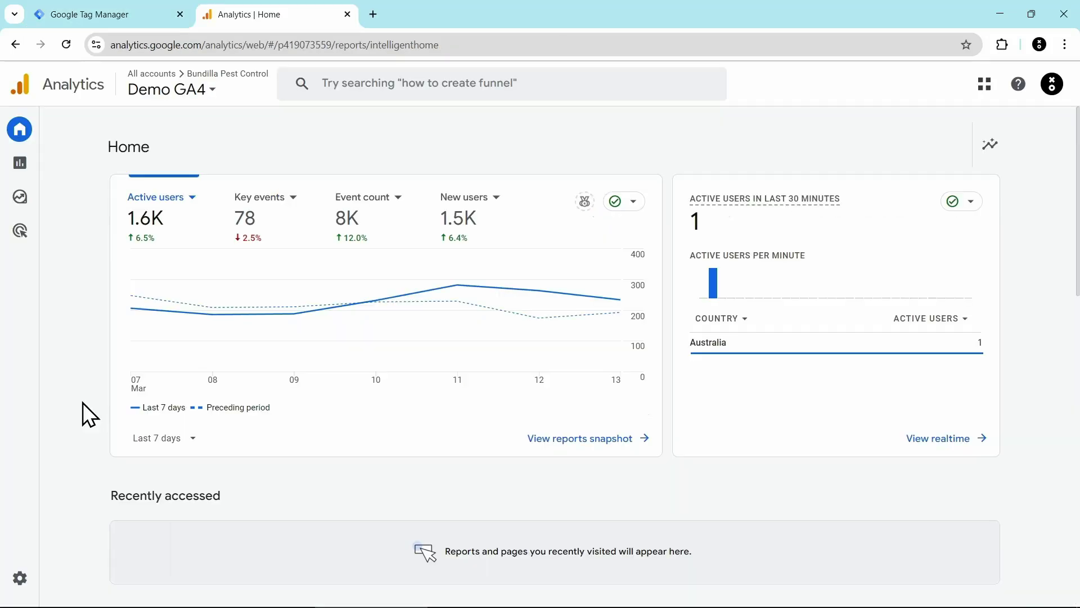
- In Admin > Custom definitions, create event-scoped dimension 'Snippet Start' using parameter snippet_text_start
{"action": "left_click", "coordinate": [20, 583]}
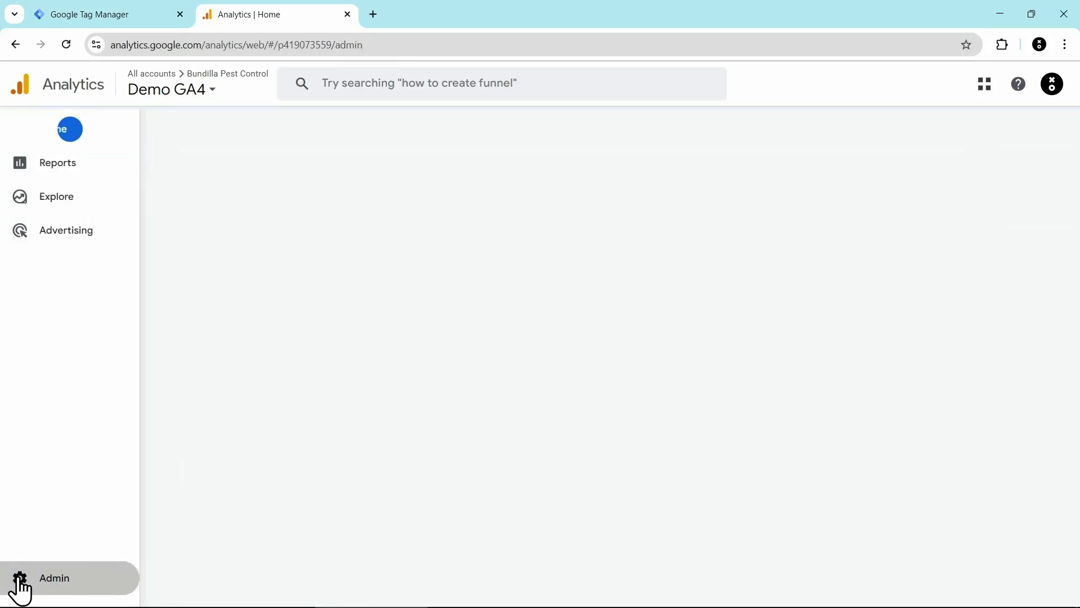
{"action": "scroll", "coordinate": [335, 340], "scroll_direction": "down", "scroll_amount": 5}
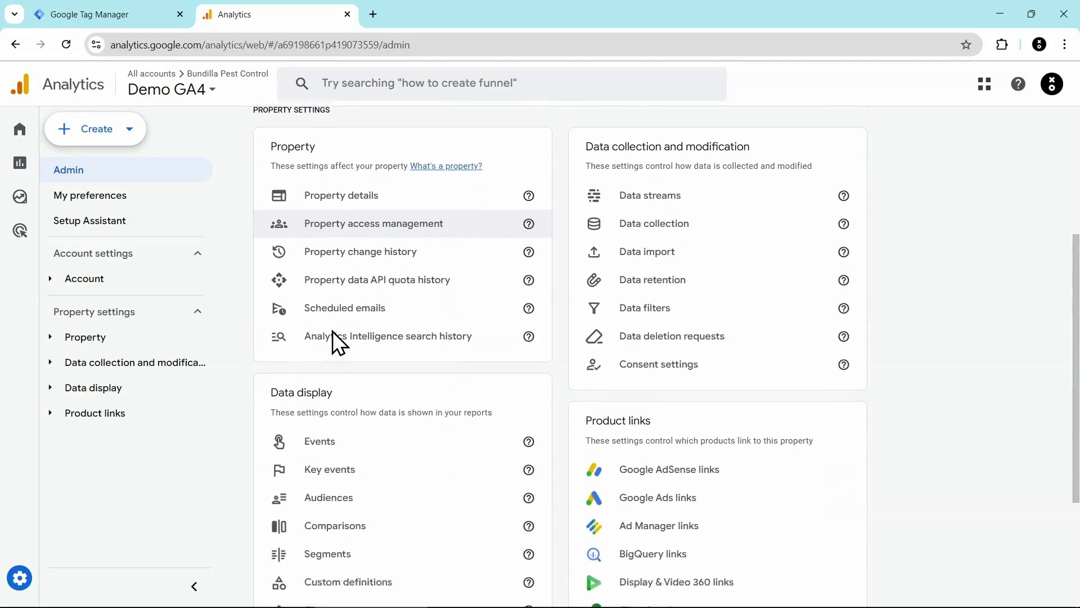
{"action": "left_click", "coordinate": [345, 479]}
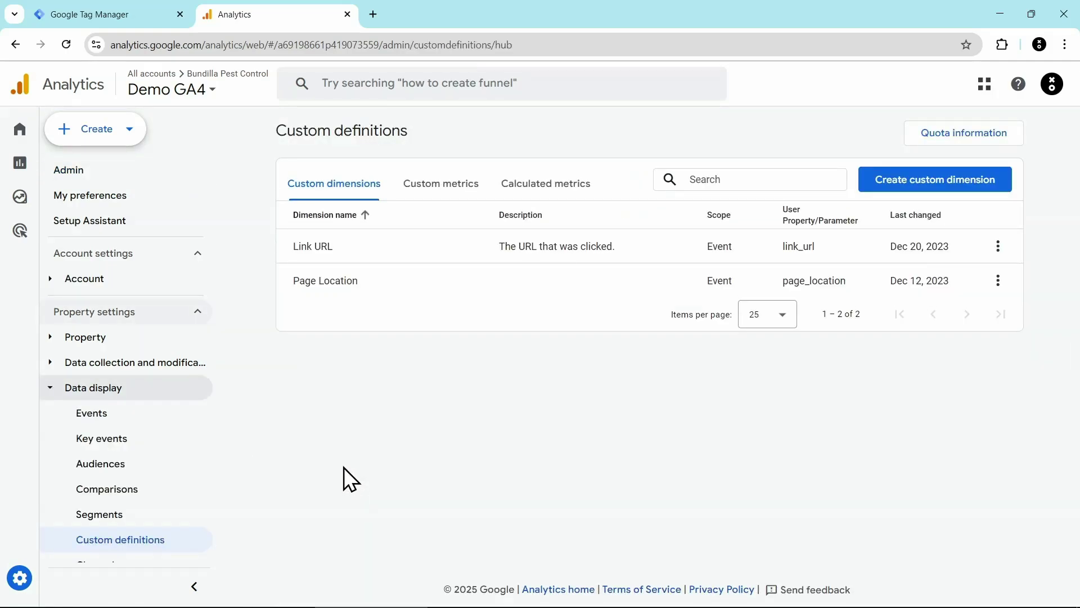
{"action": "left_click", "coordinate": [929, 185]}
{"action": "left_click", "coordinate": [795, 235]}
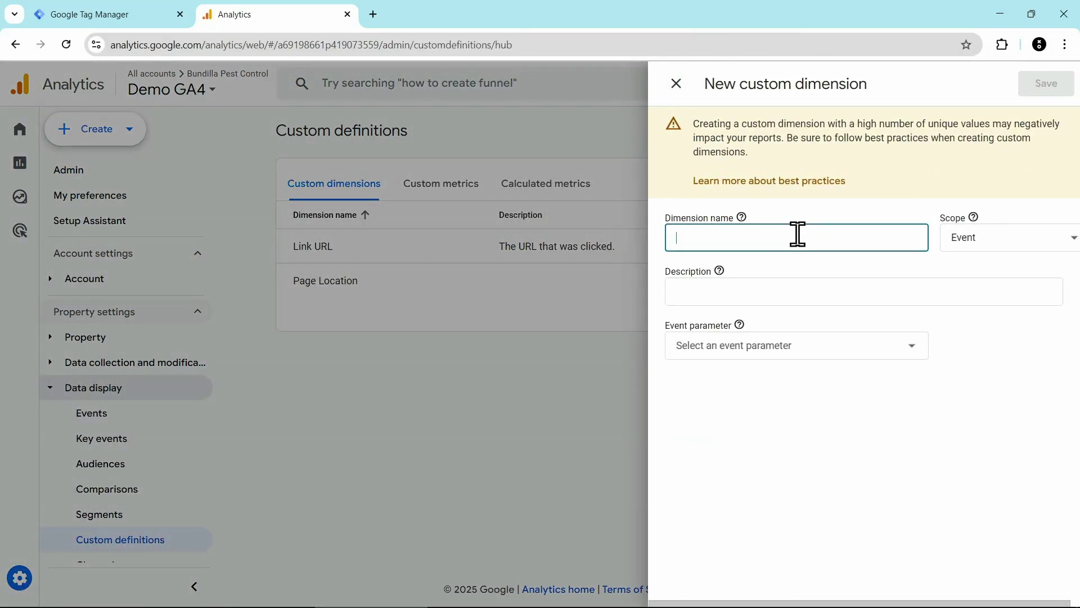
{"action": "left_click", "coordinate": [774, 344]}
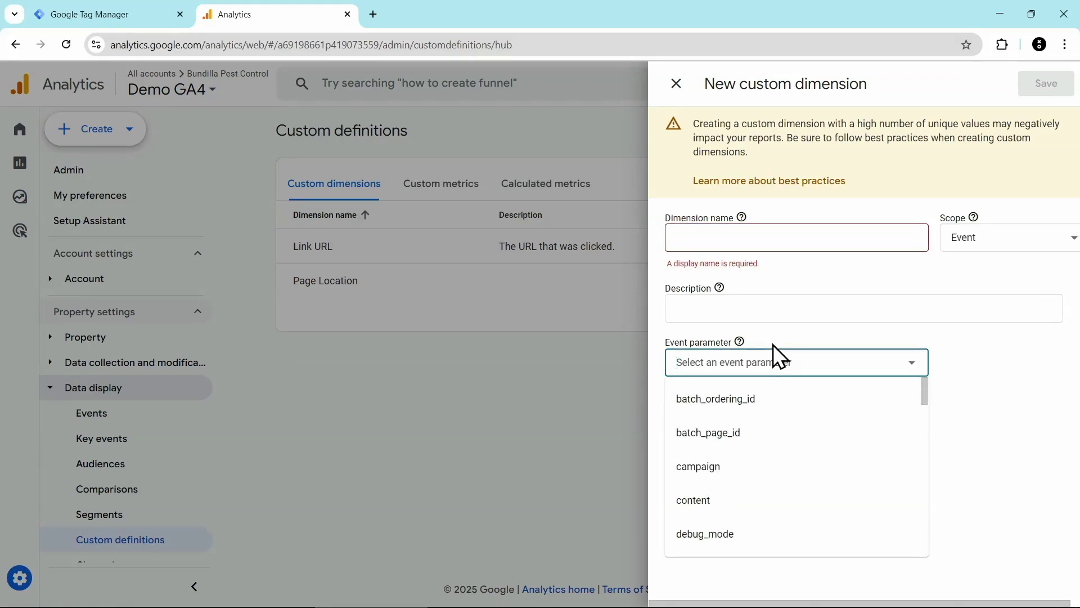
{"action": "type", "text": "snippet_tex"}
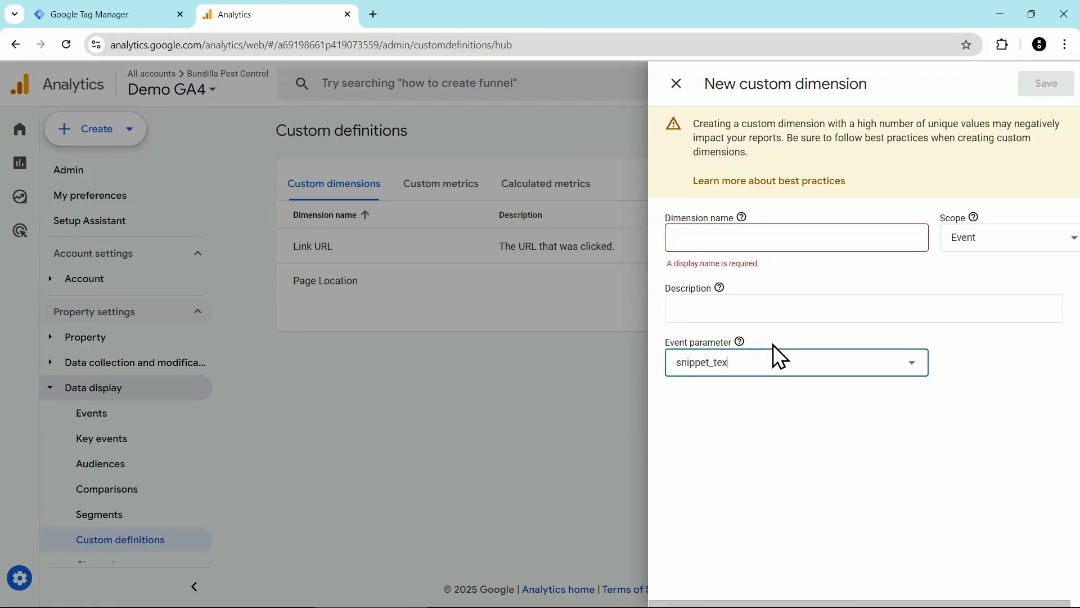
{"action": "type", "text": "t_start"}
{"action": "left_click", "coordinate": [756, 235]}
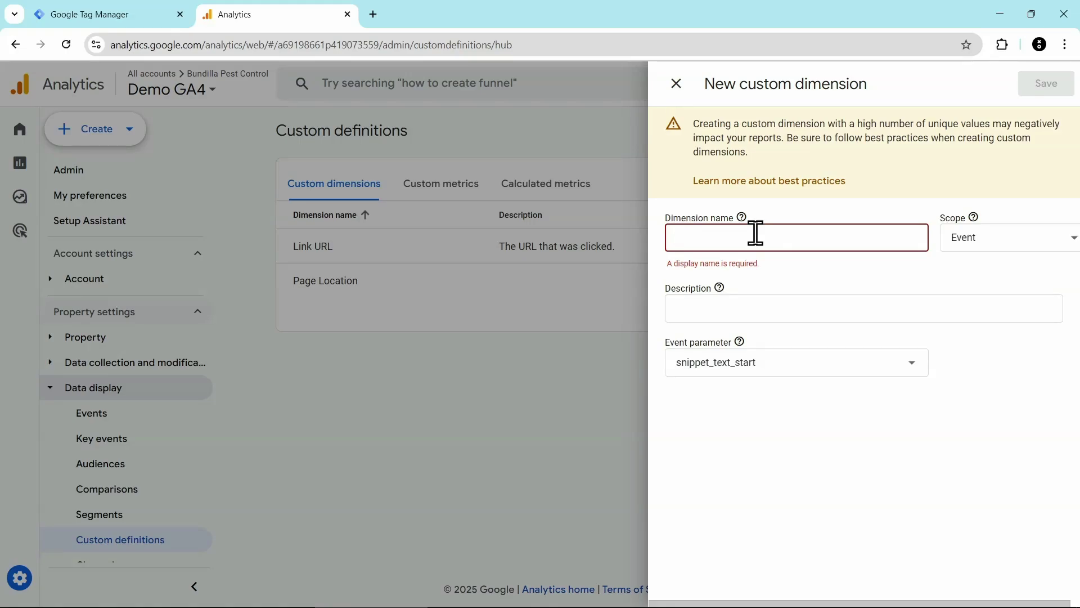
{"action": "type", "text": "Snippet Start"}
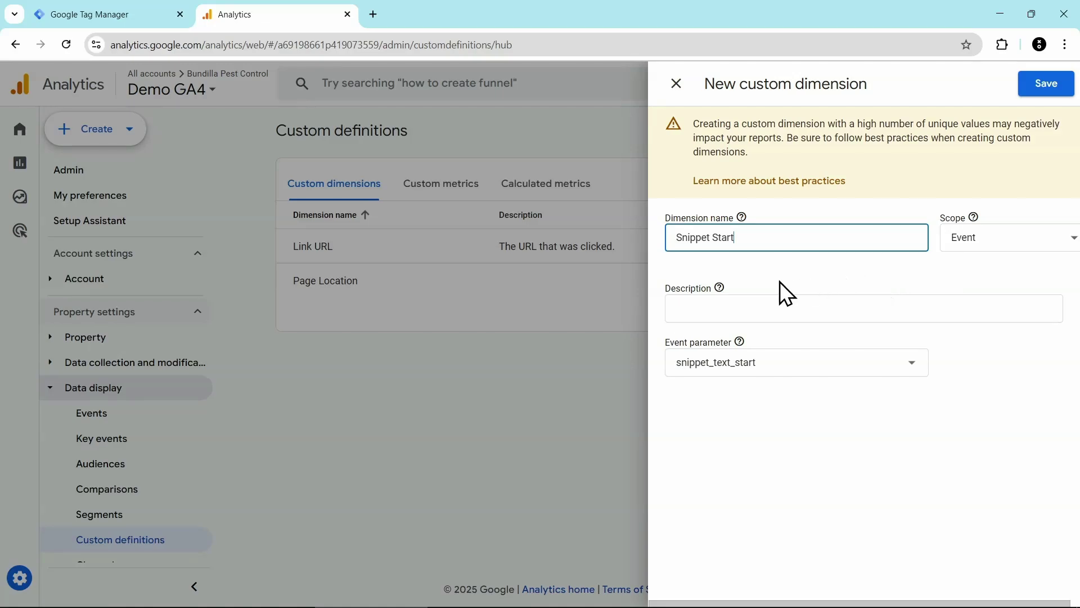
{"action": "left_click", "coordinate": [1045, 85]}
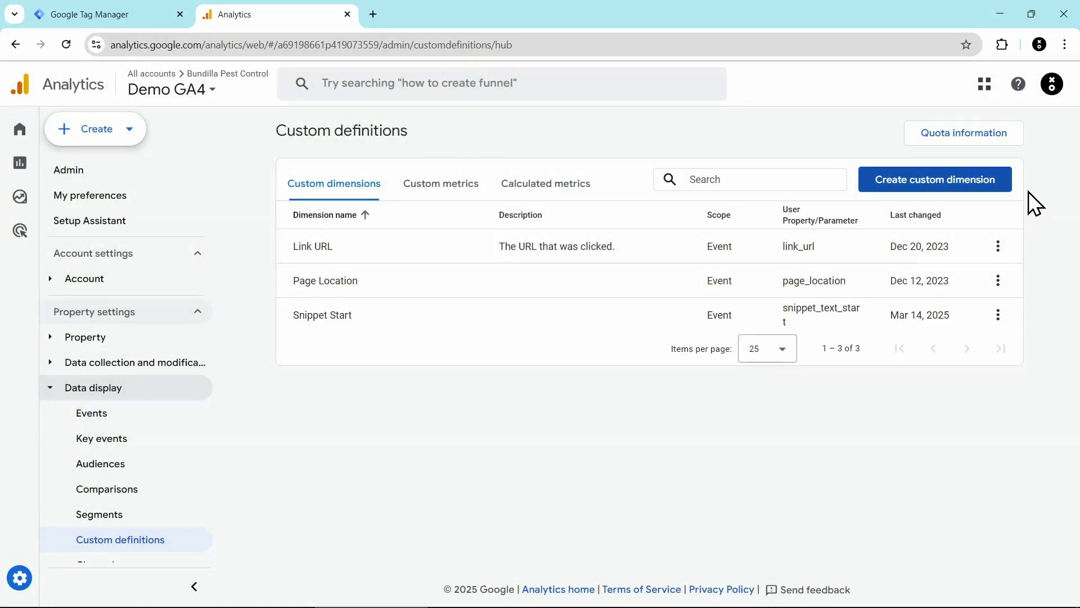
- Create event-scoped dimension 'Snippet End' for snippet_text_end, then return to the Tag Manager tab
{"action": "left_click", "coordinate": [934, 186]}
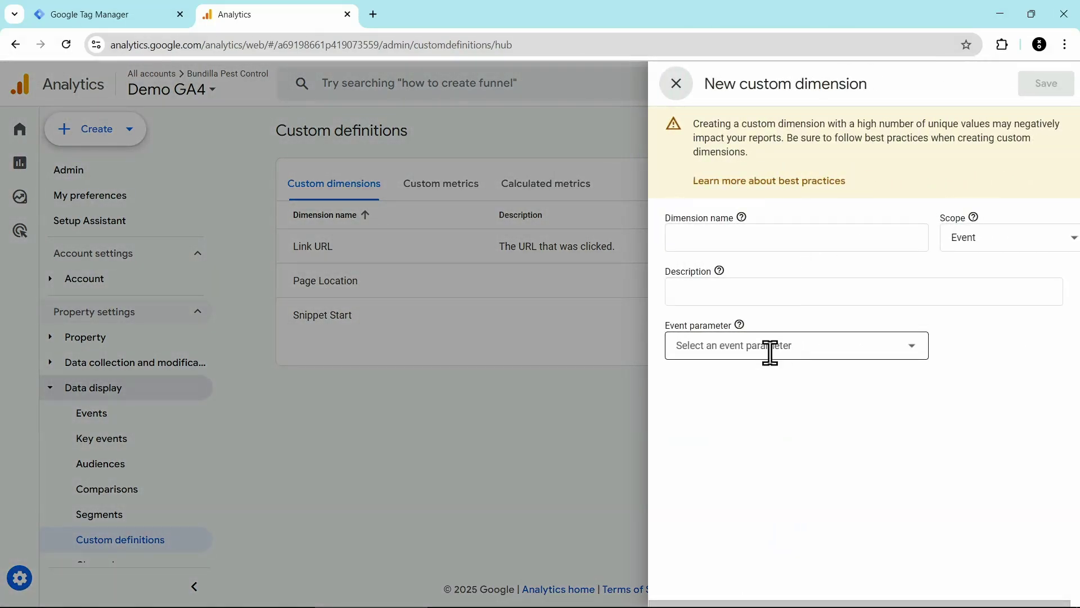
{"action": "left_click", "coordinate": [768, 346]}
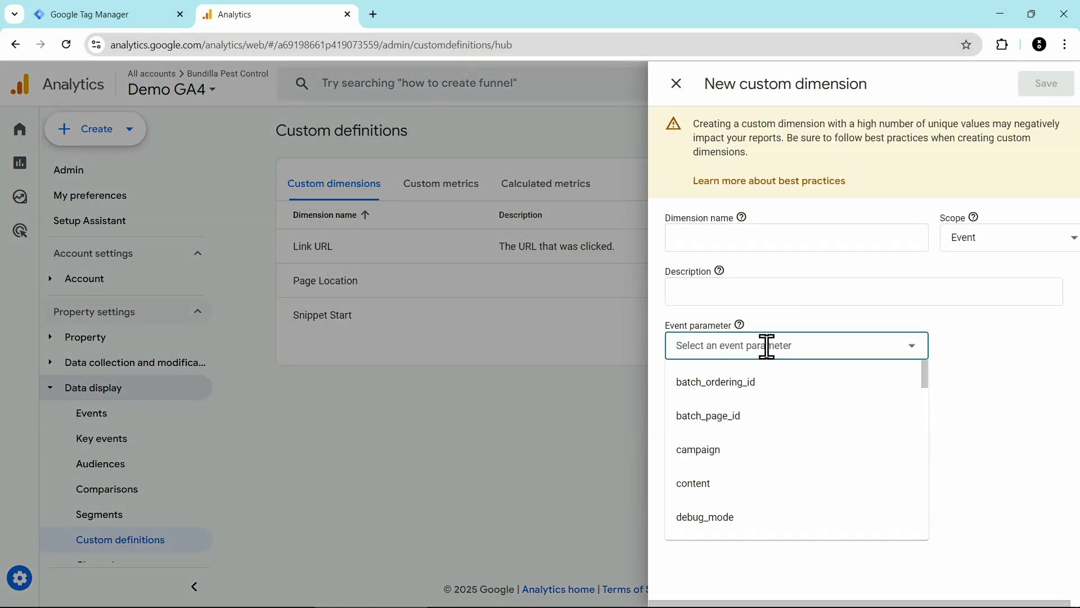
{"action": "type", "text": "snippet_text_"}
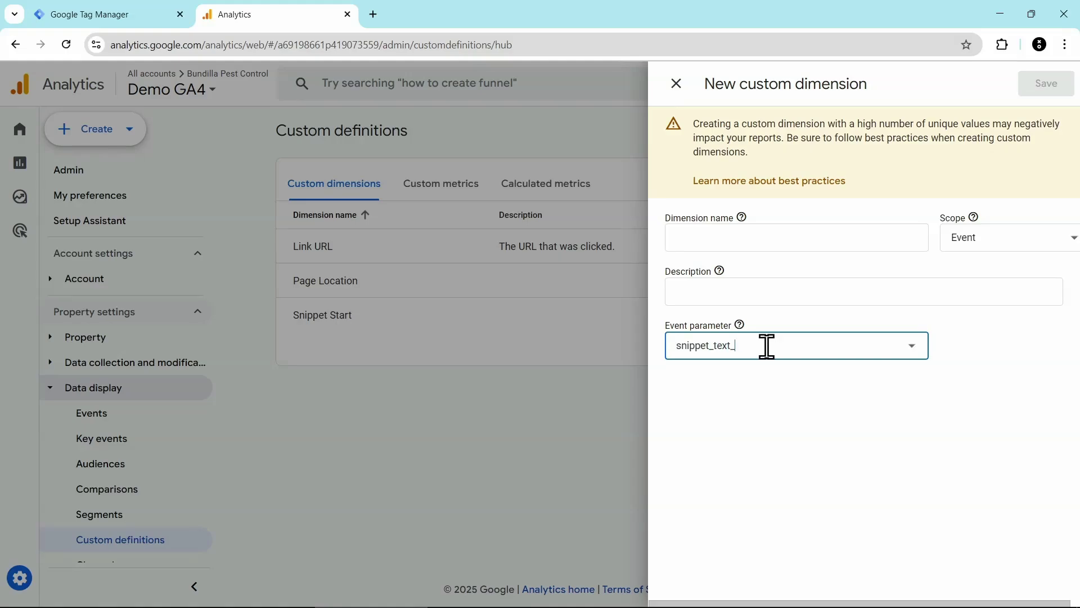
{"action": "type", "text": "end"}
{"action": "left_click", "coordinate": [771, 238]}
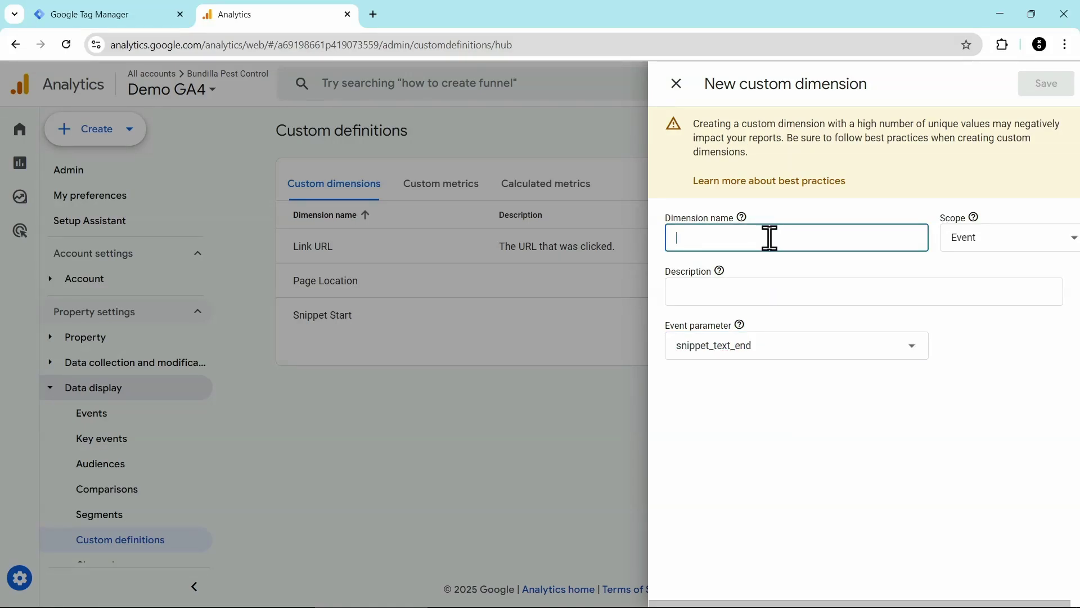
{"action": "type", "text": "Snippet End"}
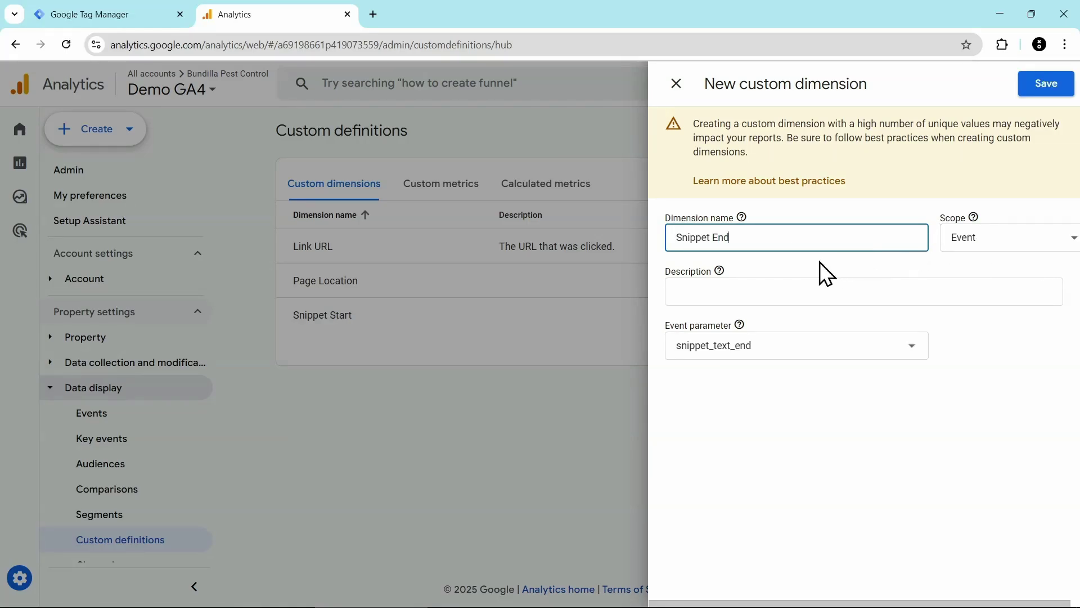
{"action": "left_click", "coordinate": [1040, 88]}
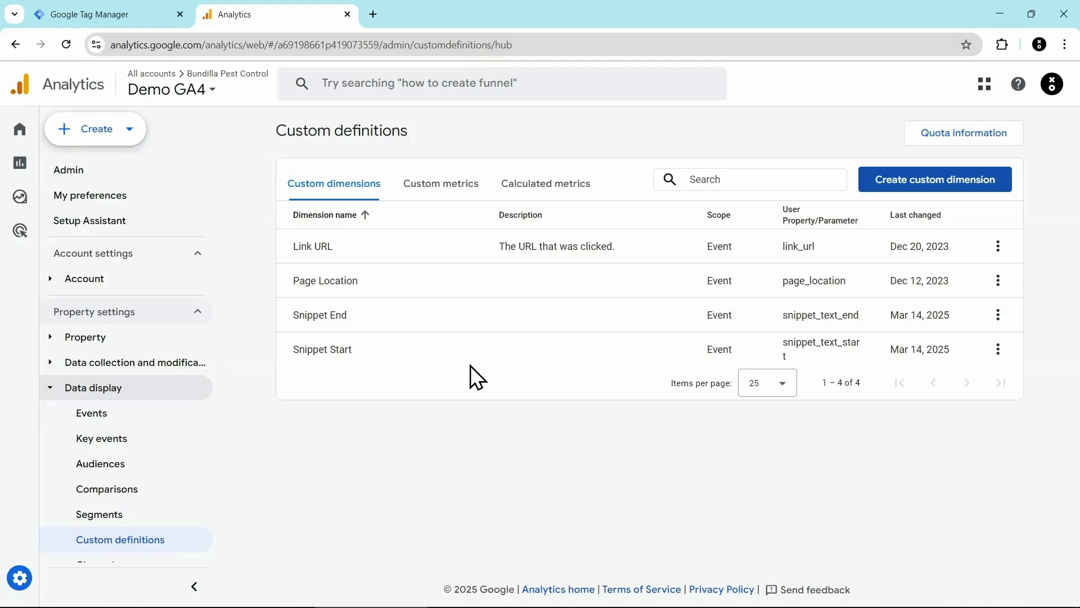
{"action": "key", "text": "ctrl+shift+Tab"}
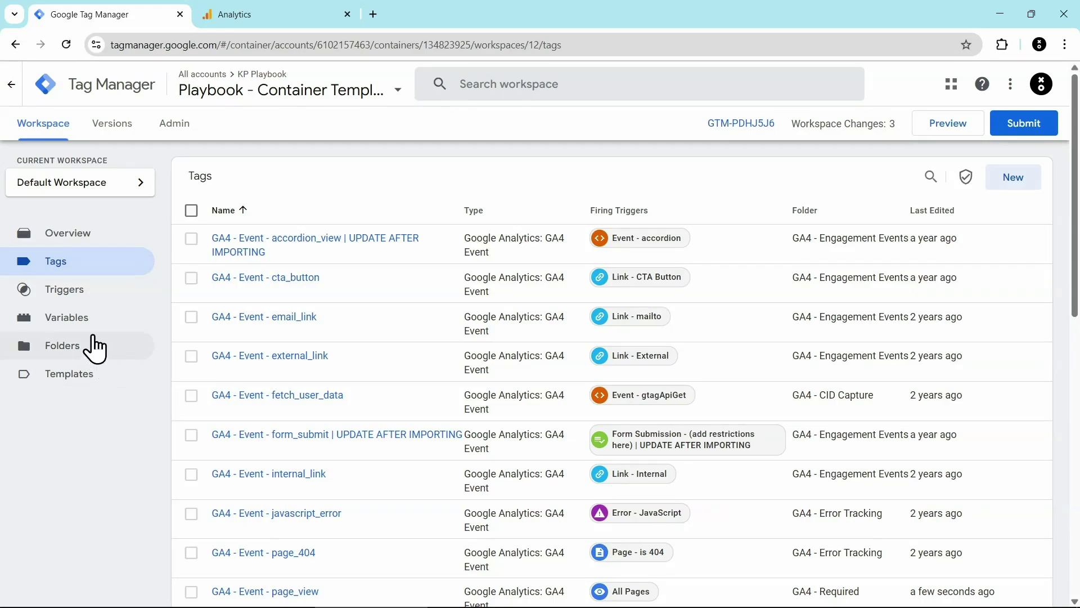
- Create a new Page View trigger that fires on some page views
{"action": "left_click", "coordinate": [88, 296]}
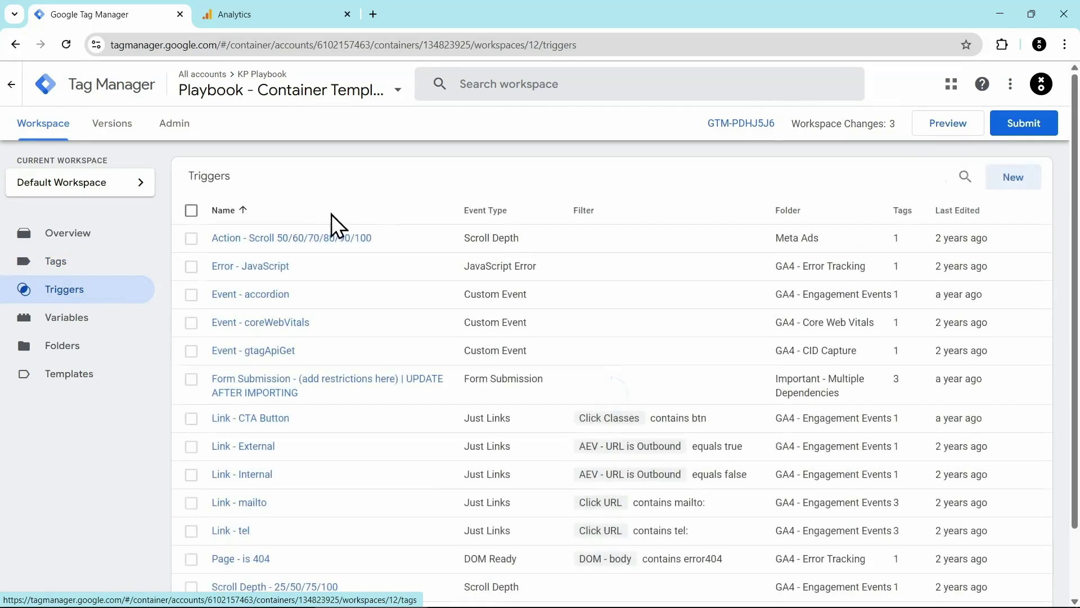
{"action": "left_click", "coordinate": [1004, 178]}
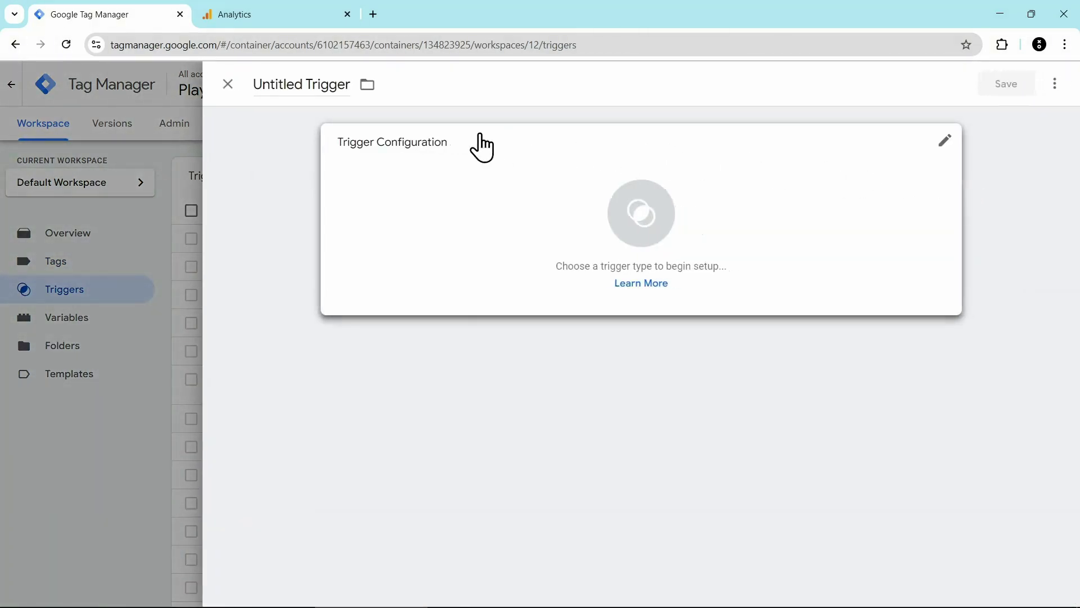
{"action": "left_click", "coordinate": [417, 215]}
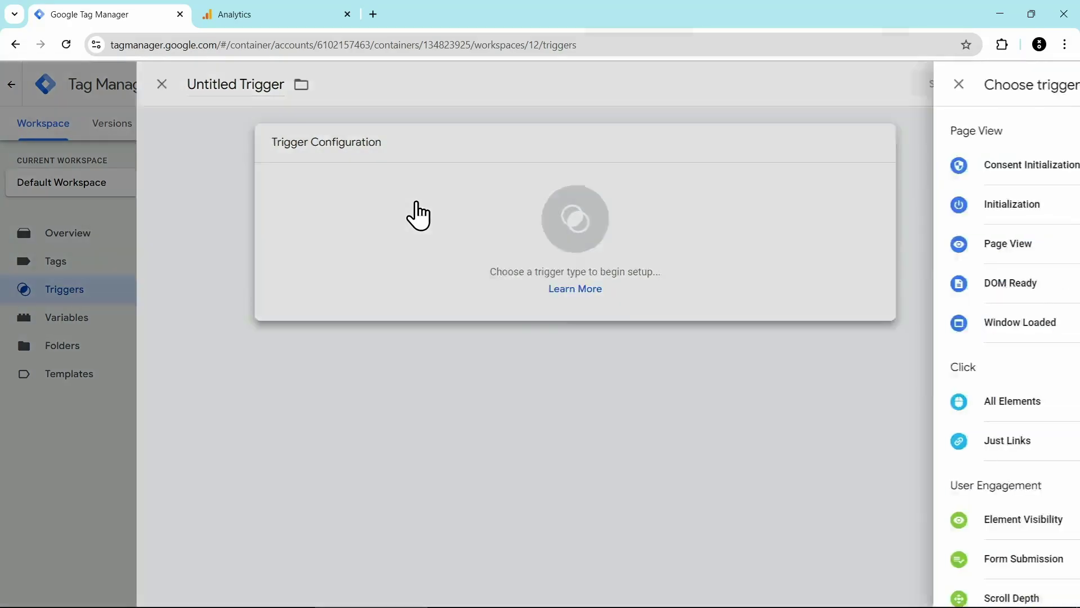
{"action": "left_click", "coordinate": [794, 233]}
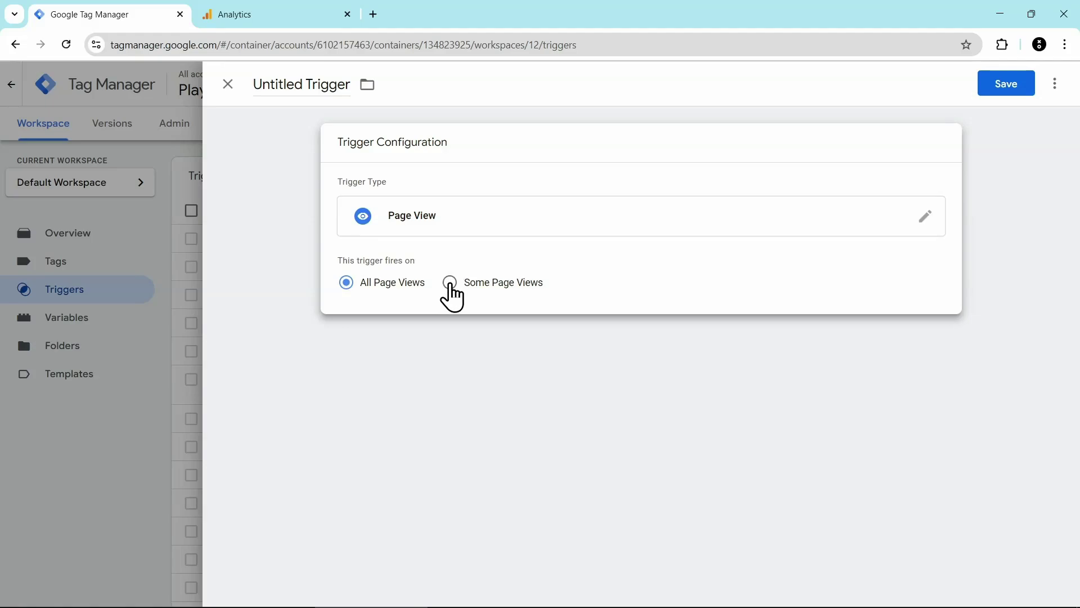
{"action": "left_click", "coordinate": [450, 282]}
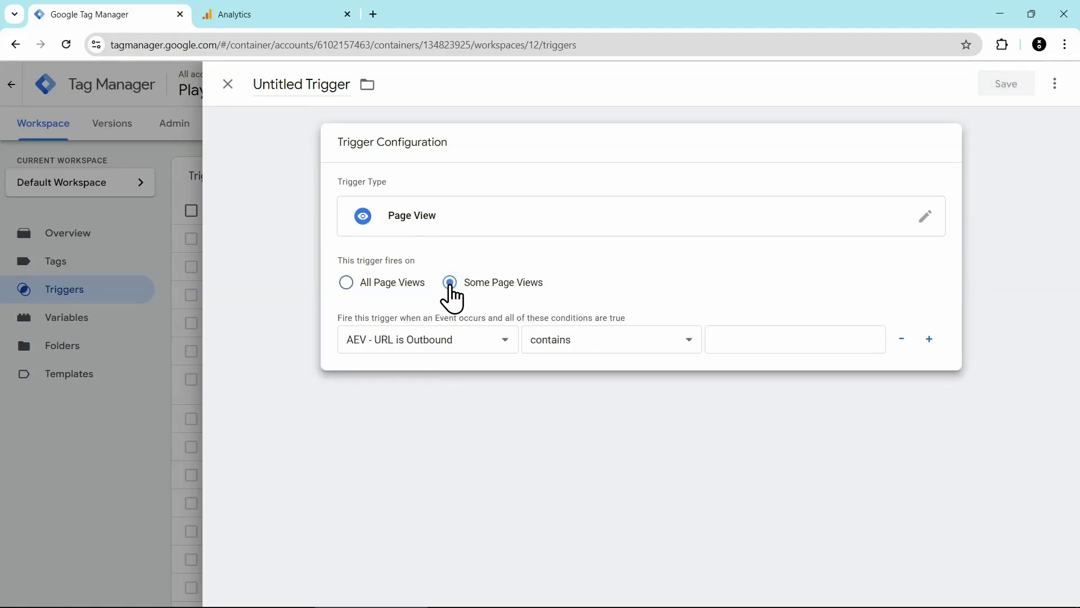
- Set the trigger condition: JS - URL snippet start does not equal undefined
{"action": "left_click", "coordinate": [461, 340]}
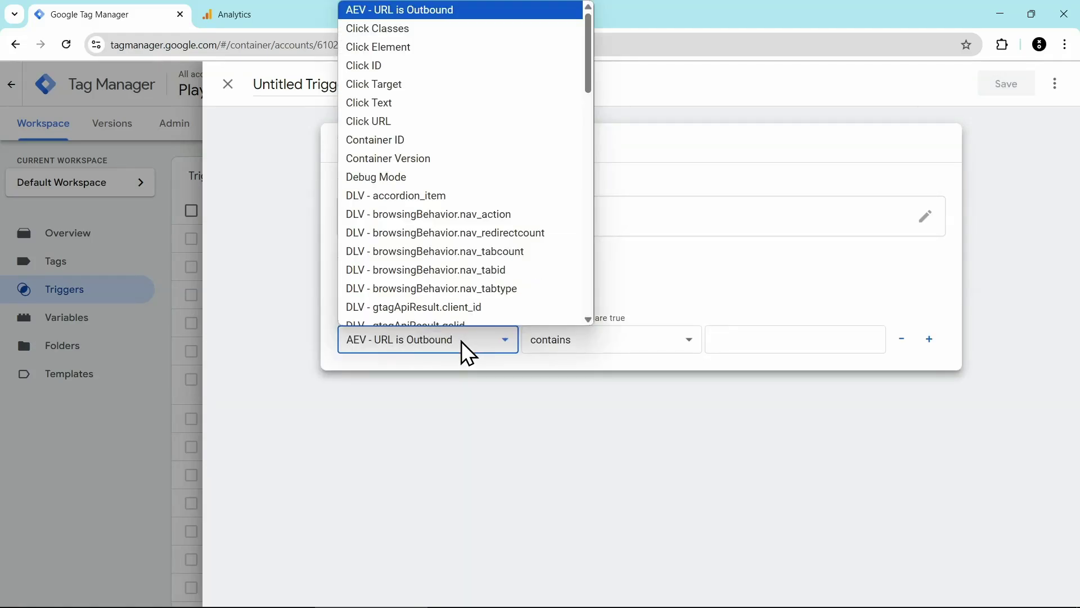
{"action": "scroll", "coordinate": [482, 201], "scroll_direction": "down", "scroll_amount": 8}
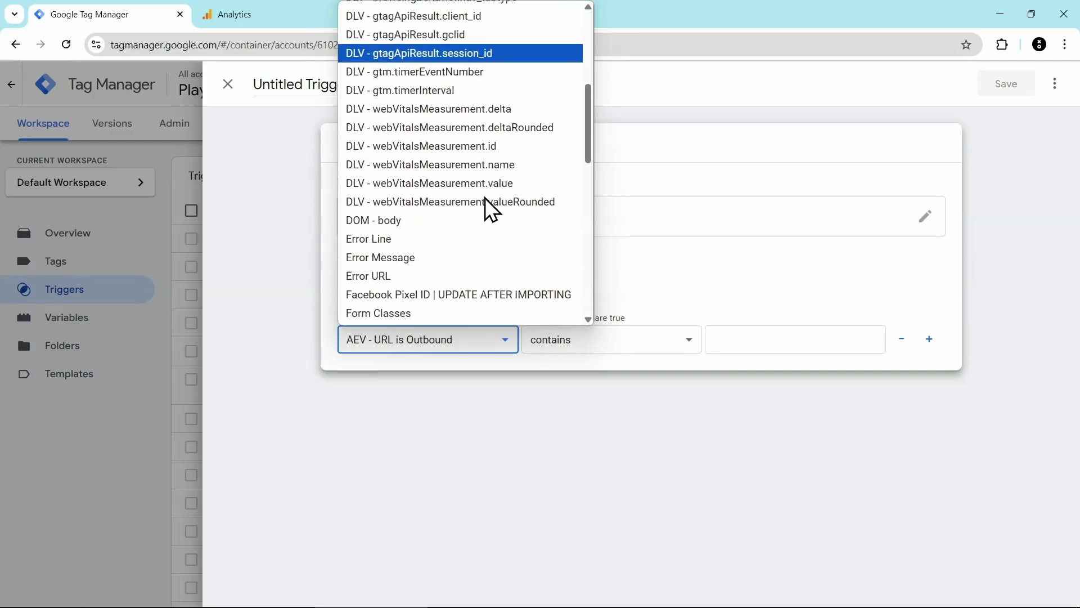
{"action": "scroll", "coordinate": [485, 198], "scroll_direction": "down", "scroll_amount": 5}
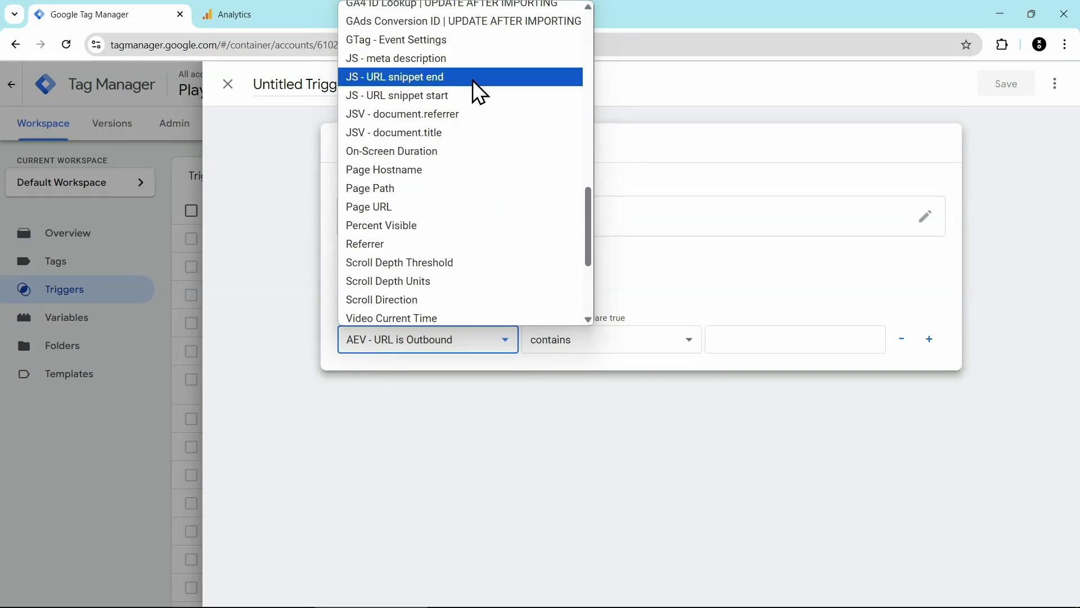
{"action": "left_click", "coordinate": [468, 92]}
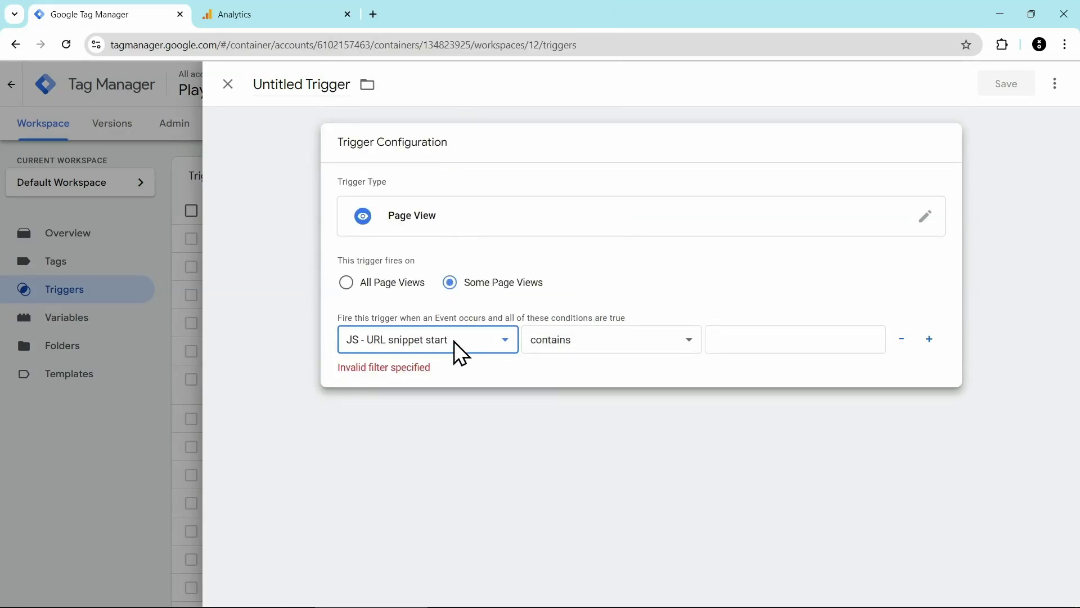
{"action": "left_click", "coordinate": [583, 339]}
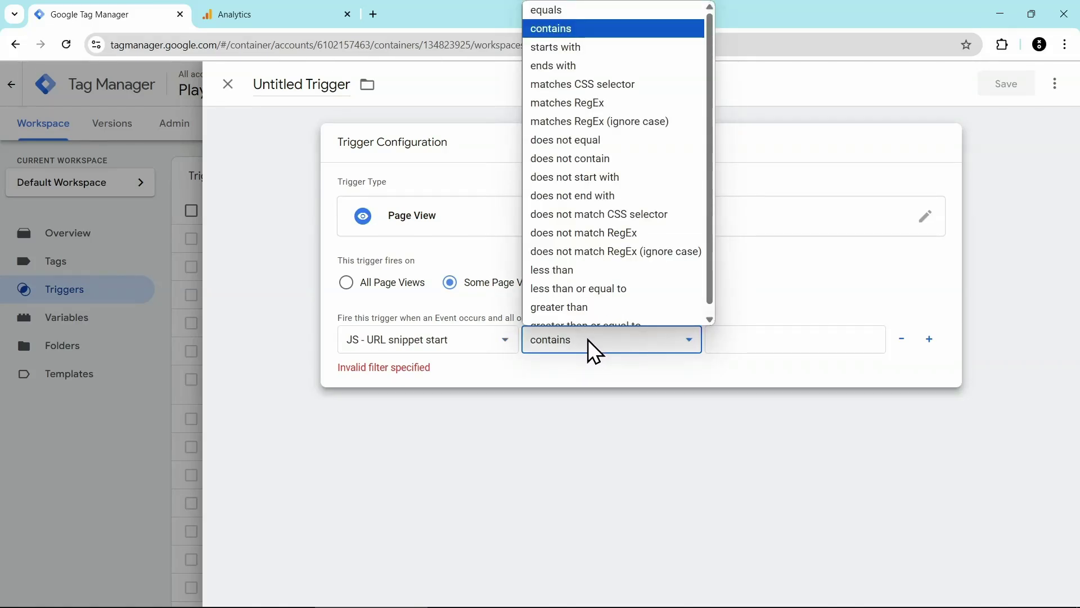
{"action": "left_click", "coordinate": [619, 128]}
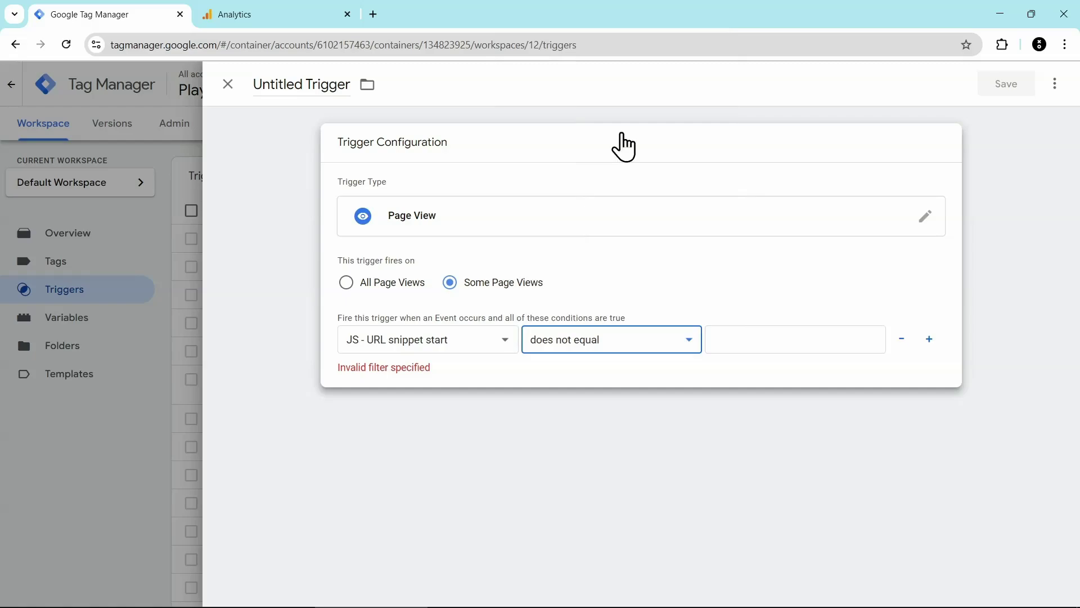
{"action": "left_click", "coordinate": [736, 336]}
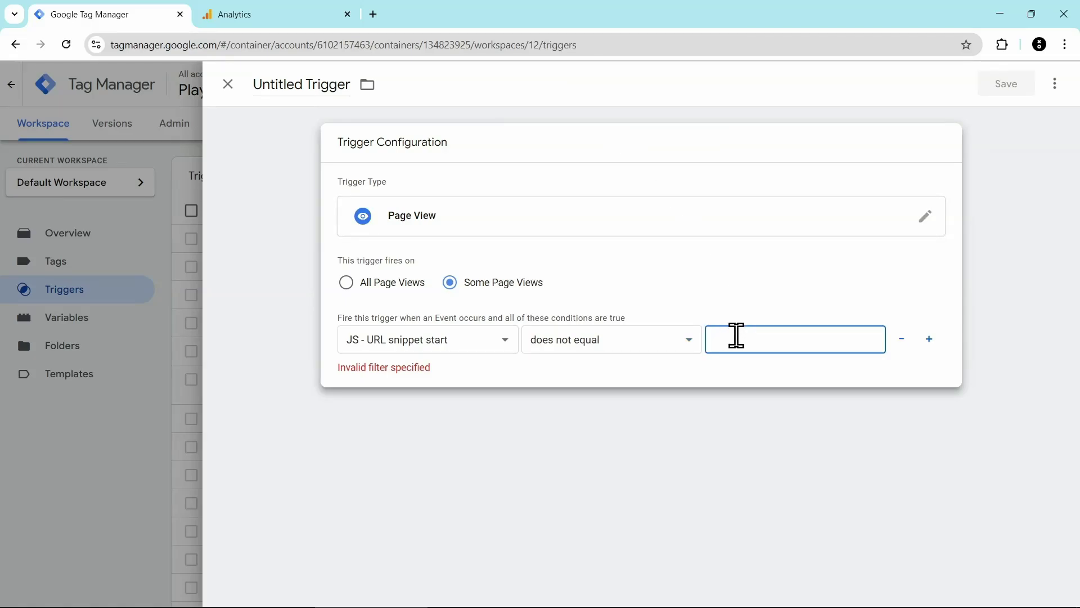
{"action": "type", "text": "undefined"}
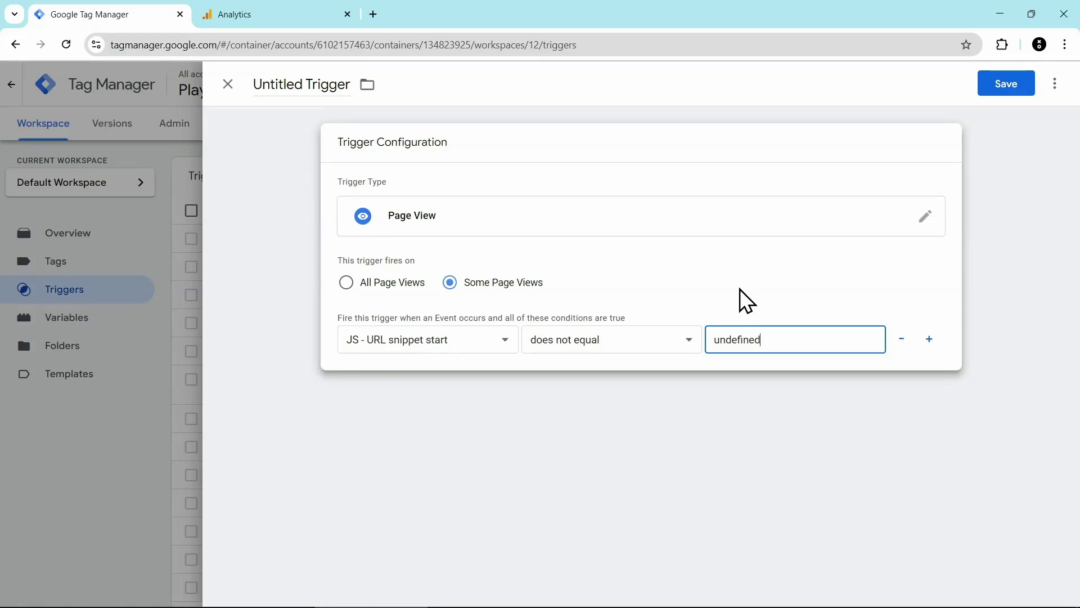
- Name the trigger 'Page View - URL snippet start exists' and save it
{"action": "left_click", "coordinate": [328, 84]}
{"action": "key", "text": "ctrl+a"}
{"action": "type", "text": "Page View - URL snippet start exists"}
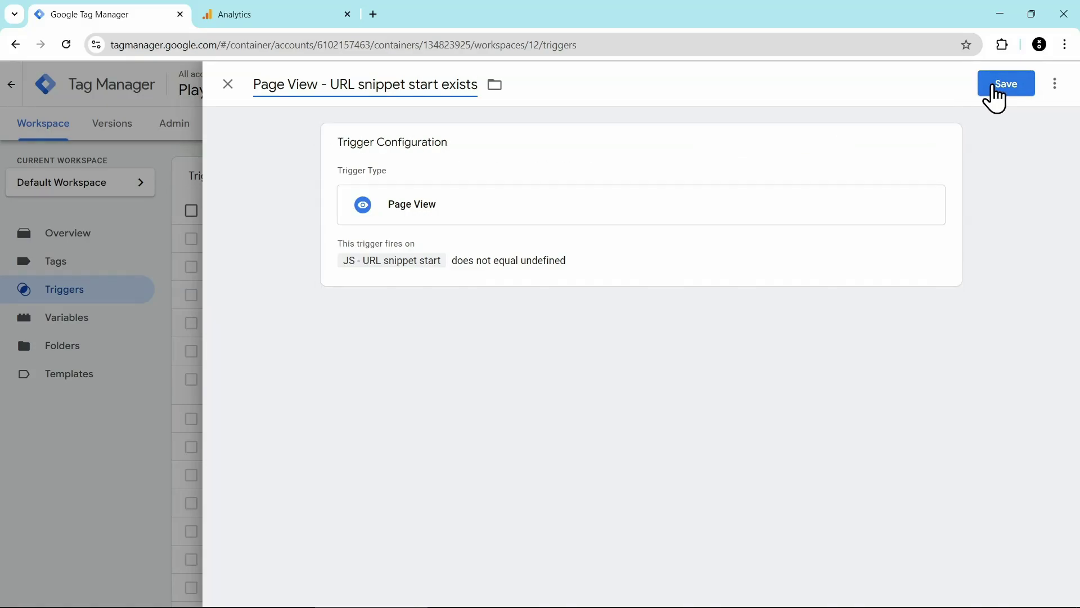
{"action": "left_click", "coordinate": [994, 93]}
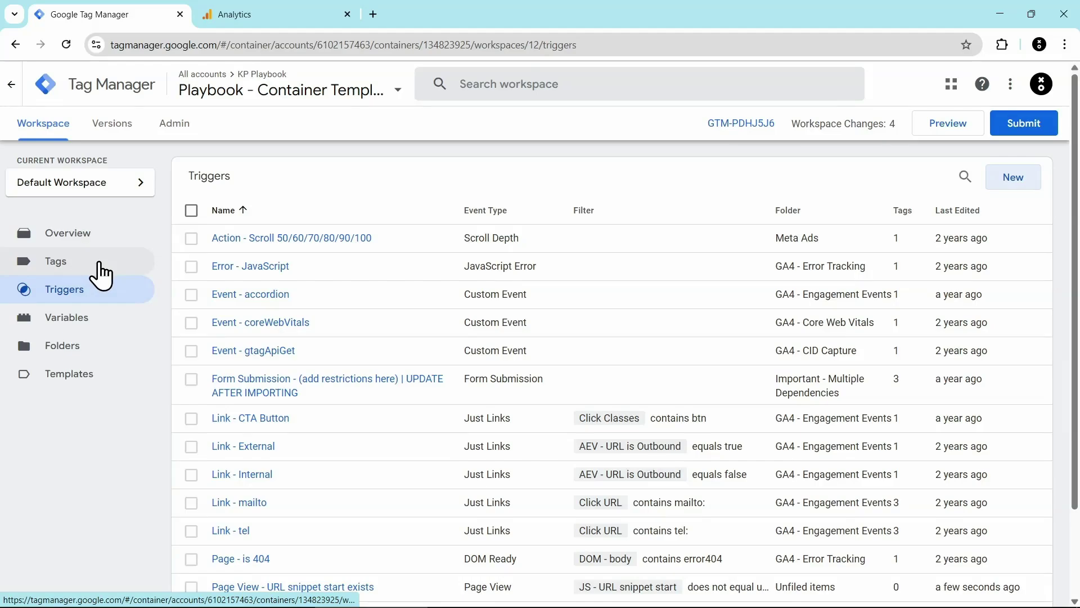
- Create a new tag of type Google Analytics GA4 Event
{"action": "left_click", "coordinate": [102, 267]}
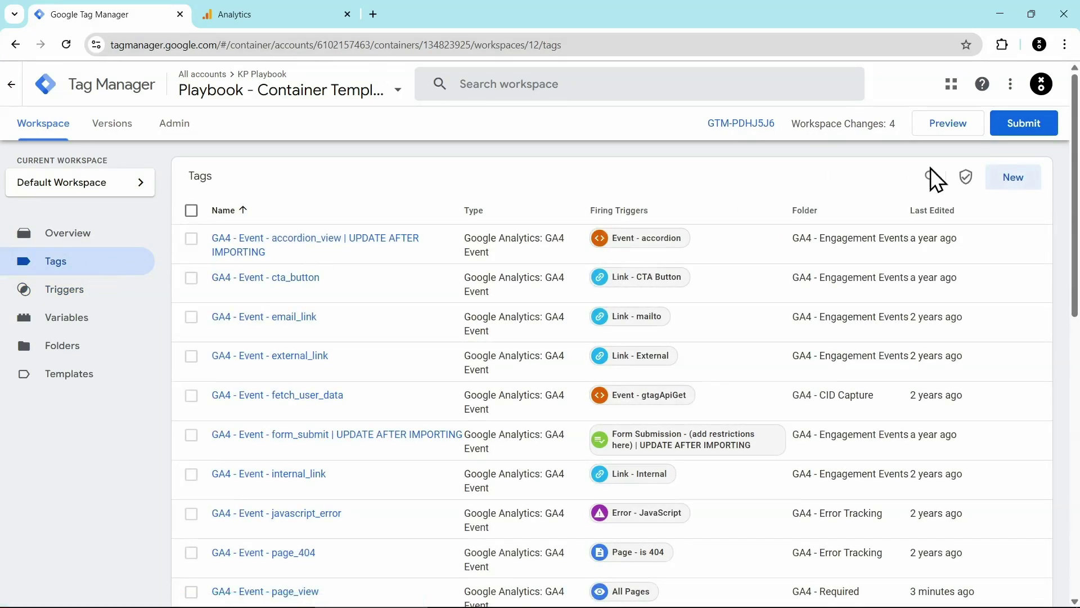
{"action": "left_click", "coordinate": [1005, 191]}
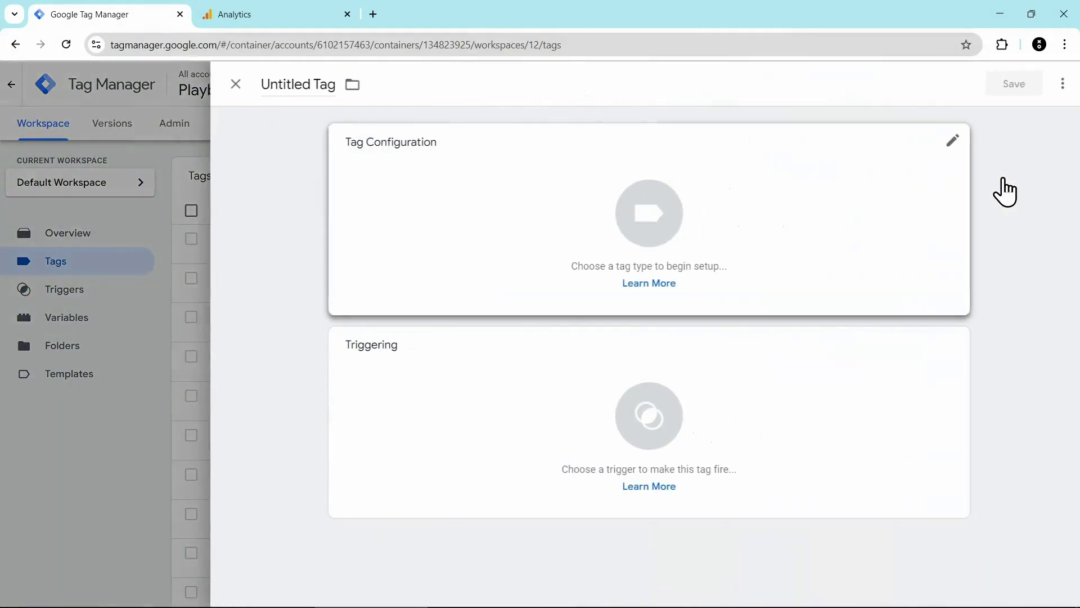
{"action": "left_click", "coordinate": [564, 221]}
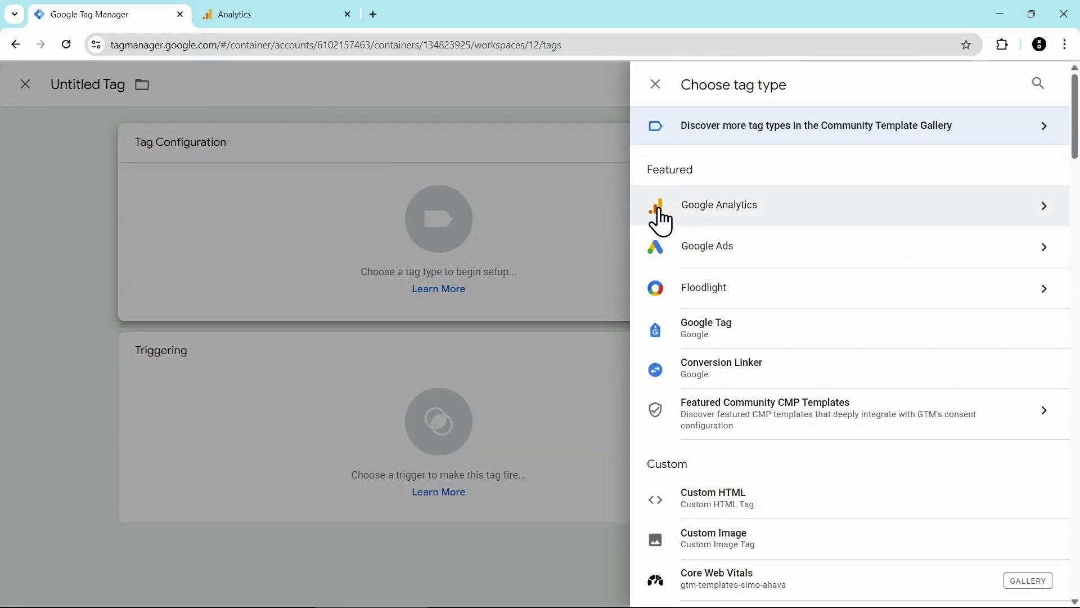
{"action": "left_click", "coordinate": [790, 215]}
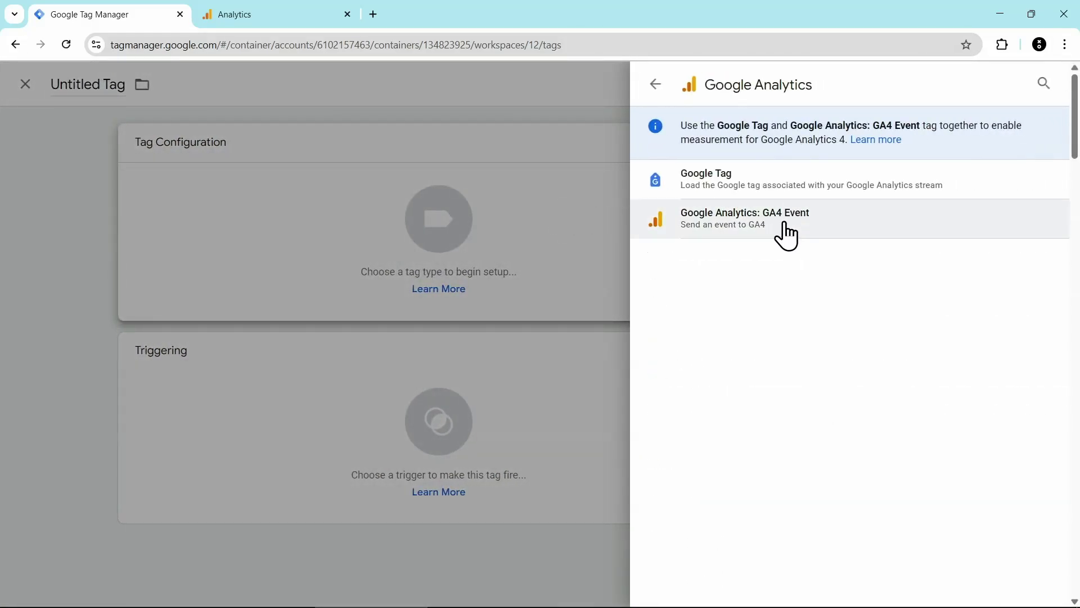
{"action": "left_click", "coordinate": [787, 235]}
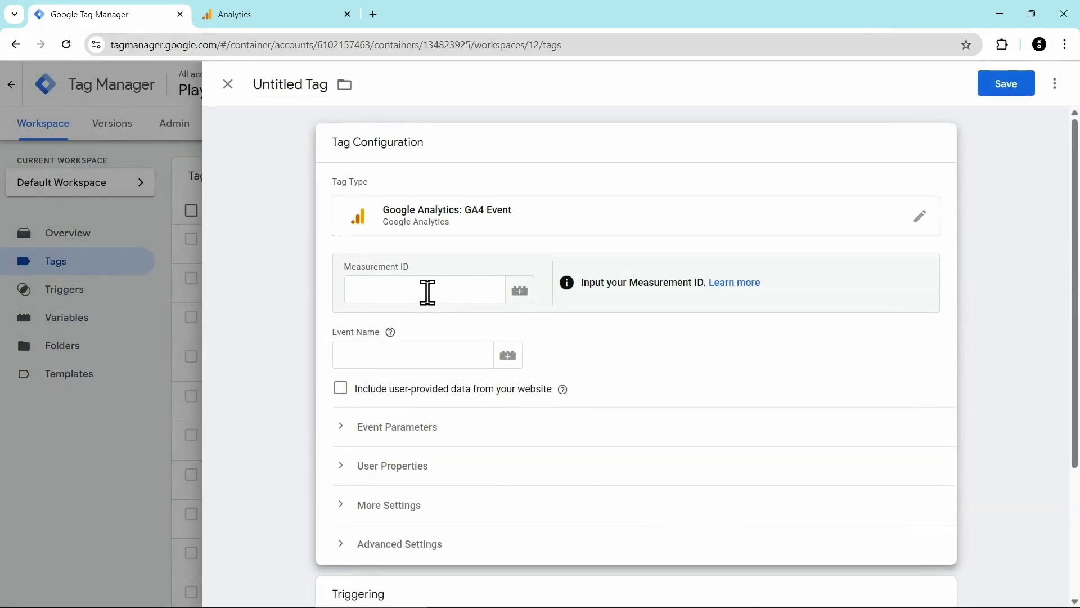
- Set the Measurement ID to the GA4 ID Lookup variable and the event name to snippet_text
{"action": "left_click", "coordinate": [426, 288]}
{"action": "left_click", "coordinate": [520, 303]}
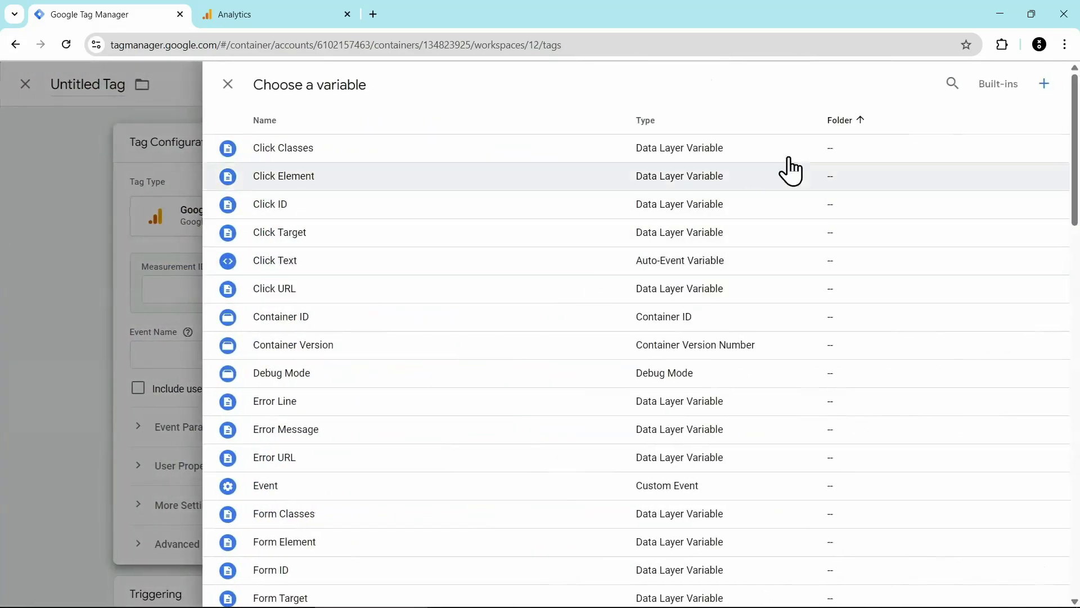
{"action": "left_click", "coordinate": [956, 84]}
{"action": "type", "text": "ga4"}
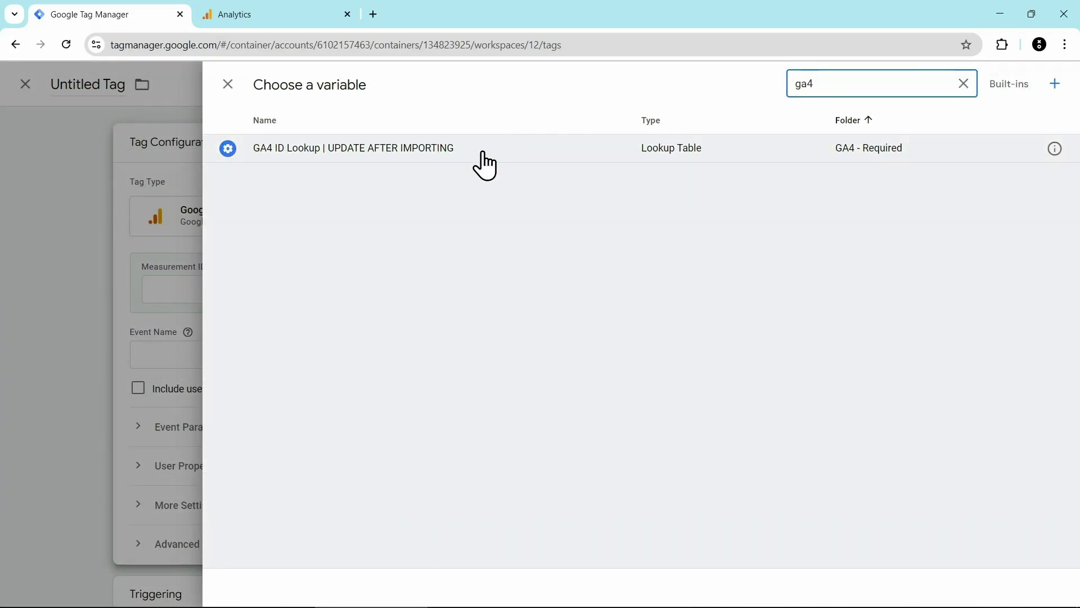
{"action": "left_click", "coordinate": [484, 149]}
{"action": "left_click", "coordinate": [417, 356]}
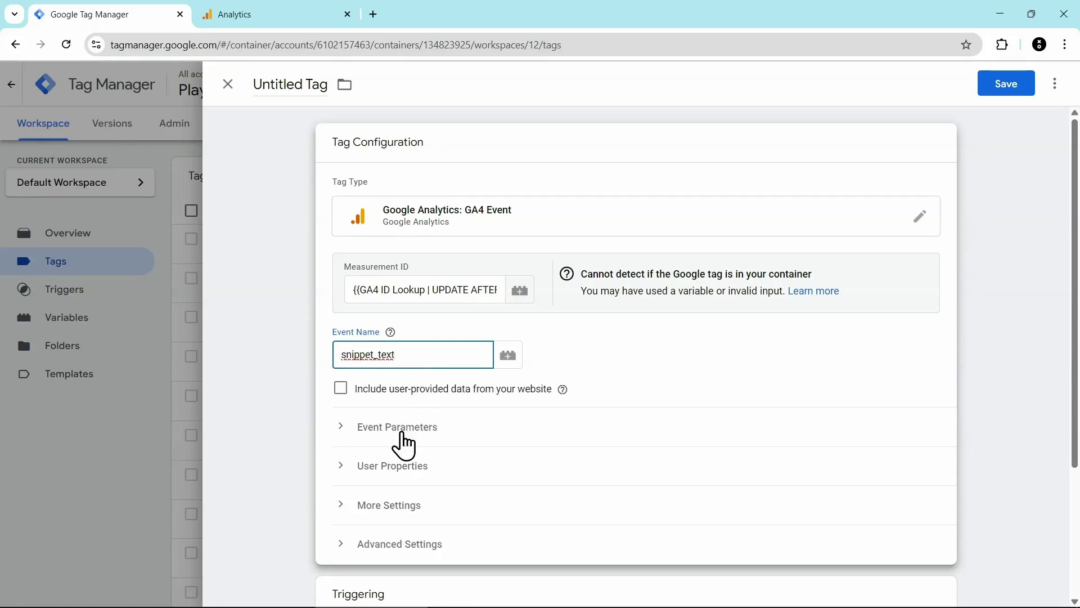
- Add event parameters snippet_text_start and snippet_text_end to the new tag
{"action": "left_click", "coordinate": [402, 437]}
{"action": "scroll", "coordinate": [420, 419], "scroll_direction": "down", "scroll_amount": 4}
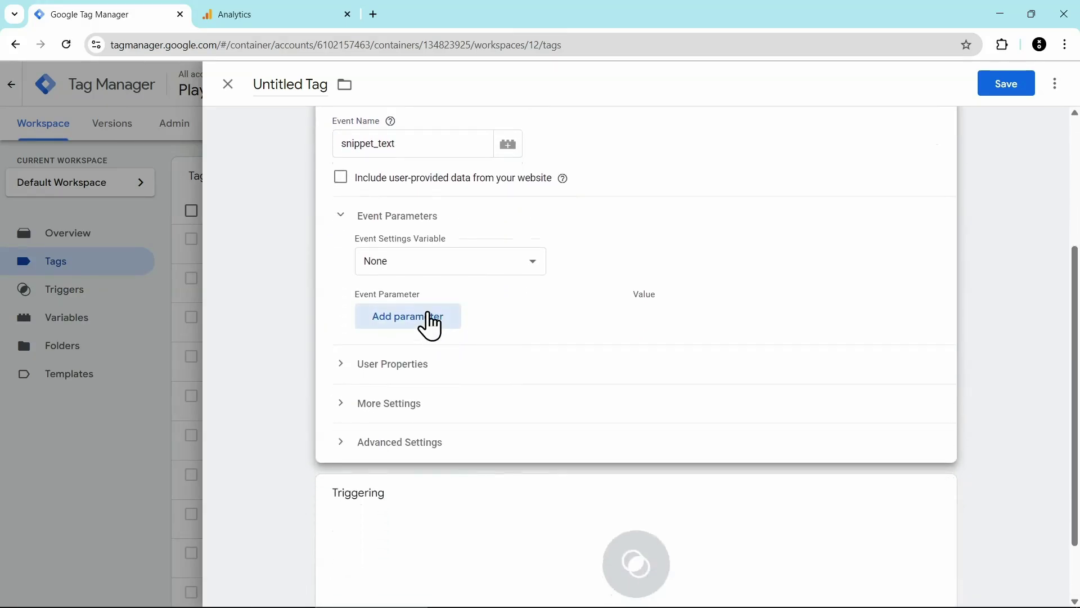
{"action": "left_click", "coordinate": [426, 314]}
{"action": "left_click", "coordinate": [417, 363]}
{"action": "left_click", "coordinate": [428, 324]}
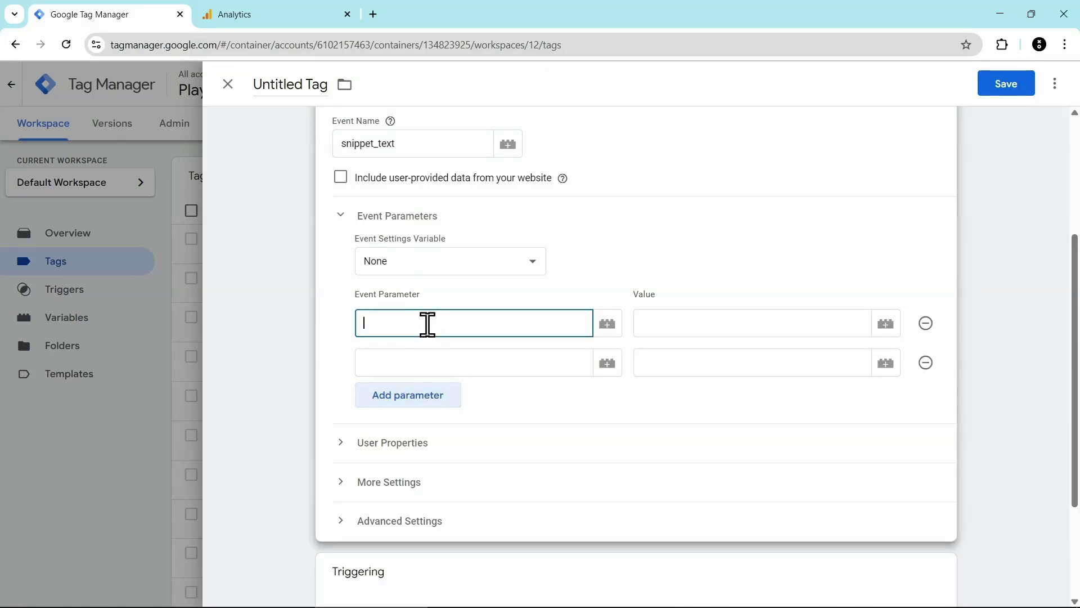
{"action": "type", "text": "snippet_text"}
{"action": "type", "text": "_start"}
{"action": "left_click", "coordinate": [429, 363]}
{"action": "type", "text": "snippet_text"}
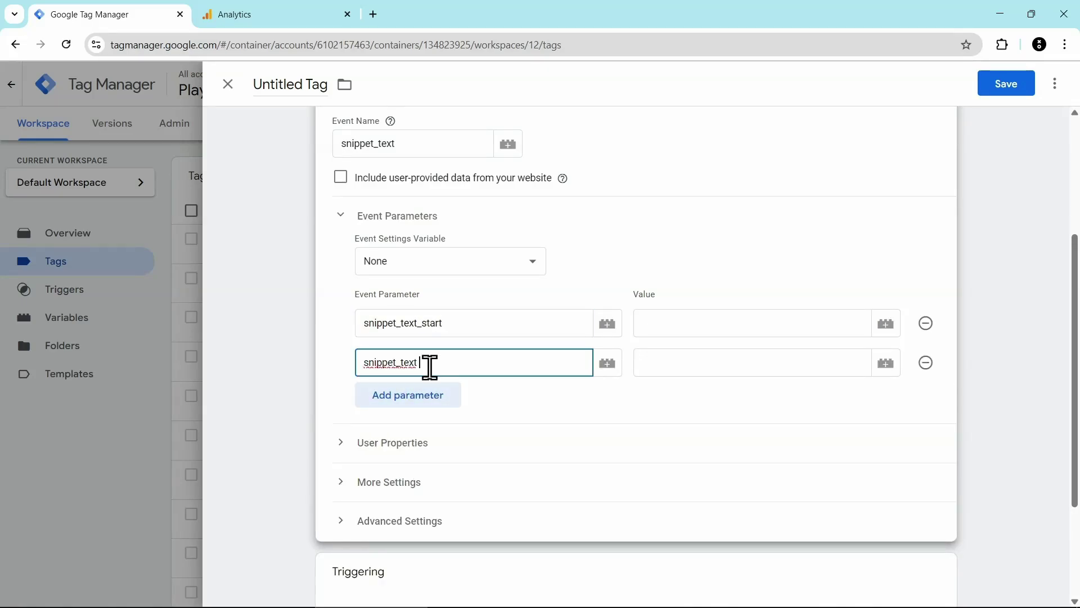
{"action": "type", "text": "_end"}
- Assign JS - URL snippet start and JS - URL snippet end as the two parameter values
{"action": "left_click", "coordinate": [731, 329]}
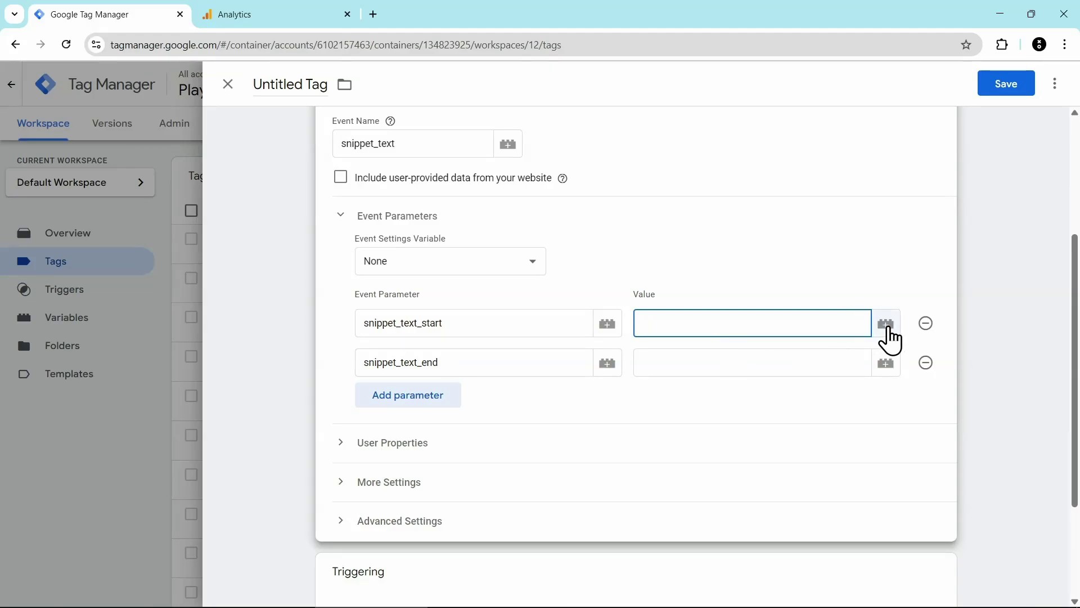
{"action": "left_click", "coordinate": [887, 329]}
{"action": "left_click", "coordinate": [925, 179]}
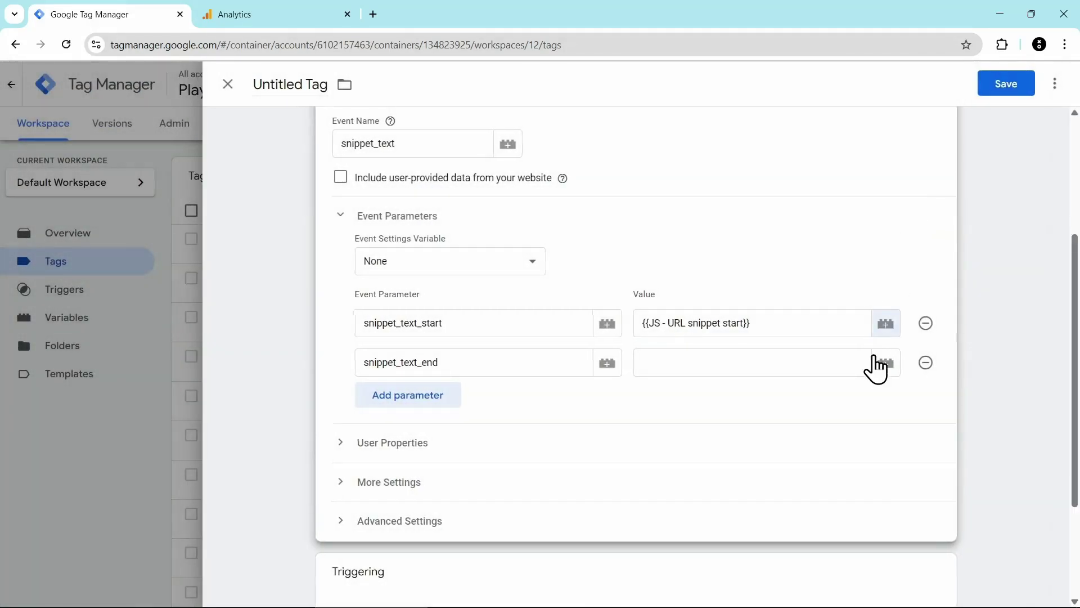
{"action": "left_click", "coordinate": [886, 366]}
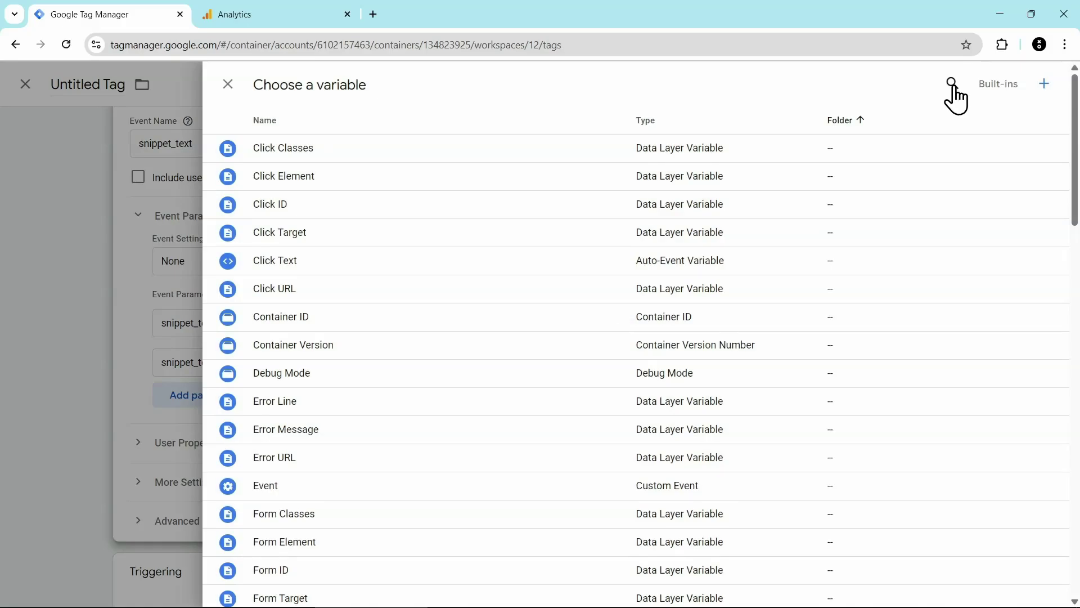
{"action": "left_click", "coordinate": [953, 84]}
{"action": "type", "text": "snip"}
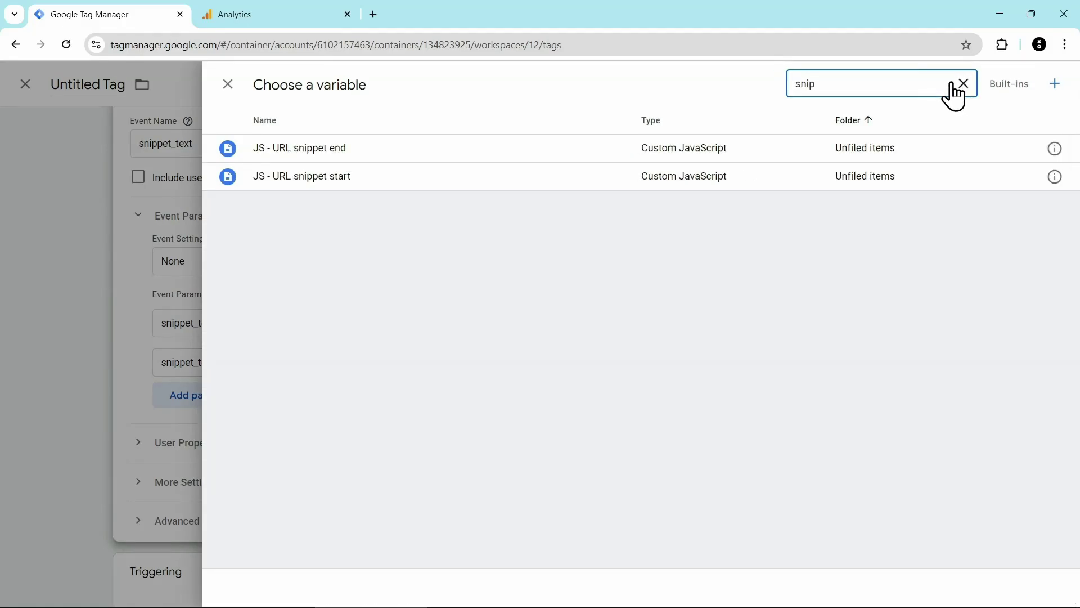
{"action": "left_click", "coordinate": [787, 146]}
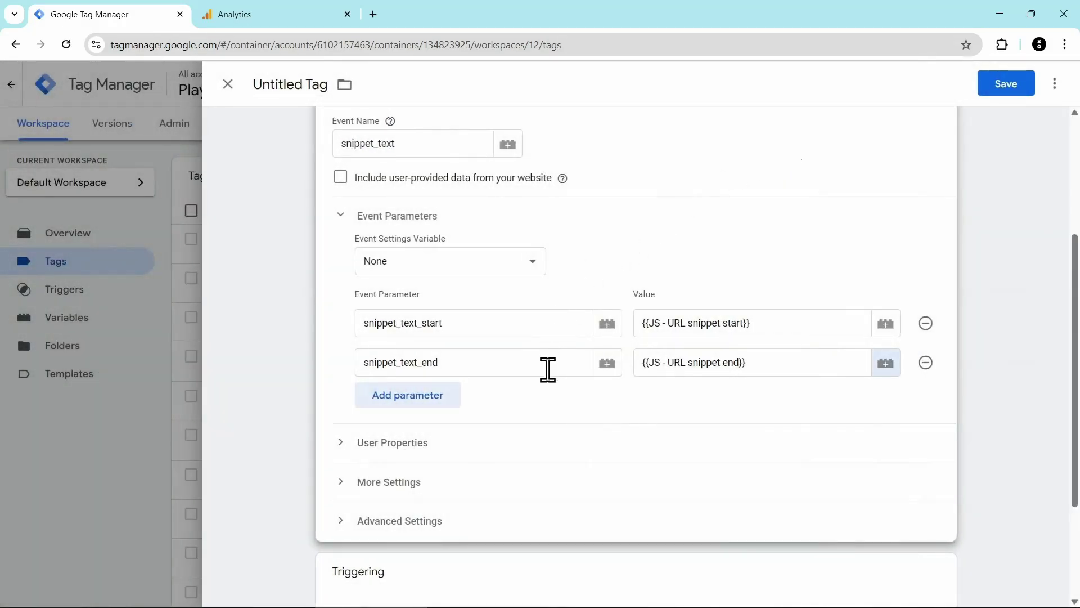
{"action": "scroll", "coordinate": [547, 368], "scroll_direction": "down", "scroll_amount": 3}
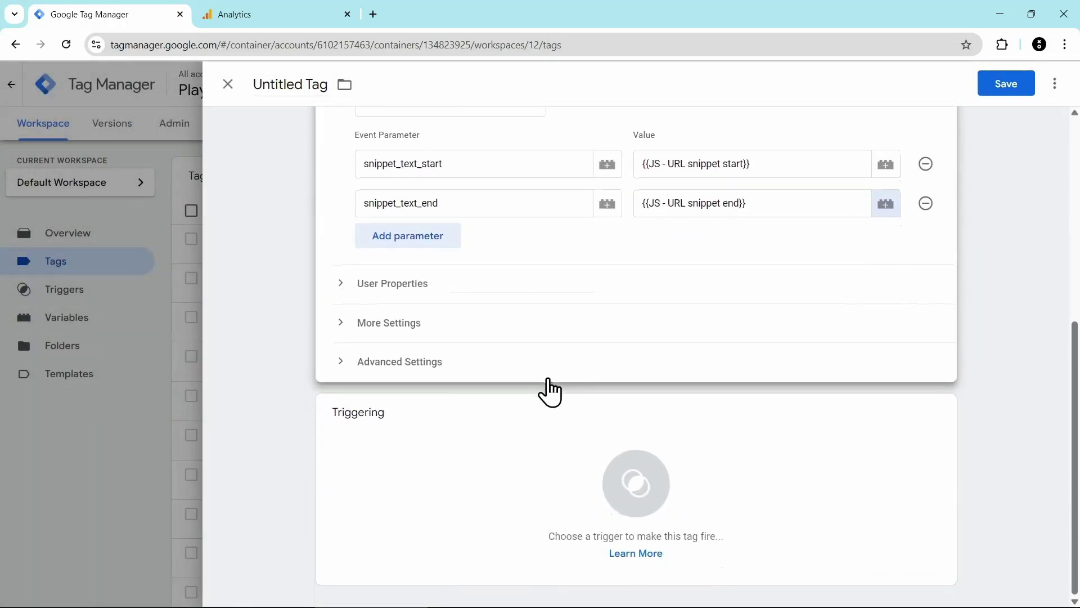
- Attach the Page View - URL snippet start exists trigger, name the tag 'GA4 - Event - snippet_text' and save
{"action": "left_click", "coordinate": [504, 495]}
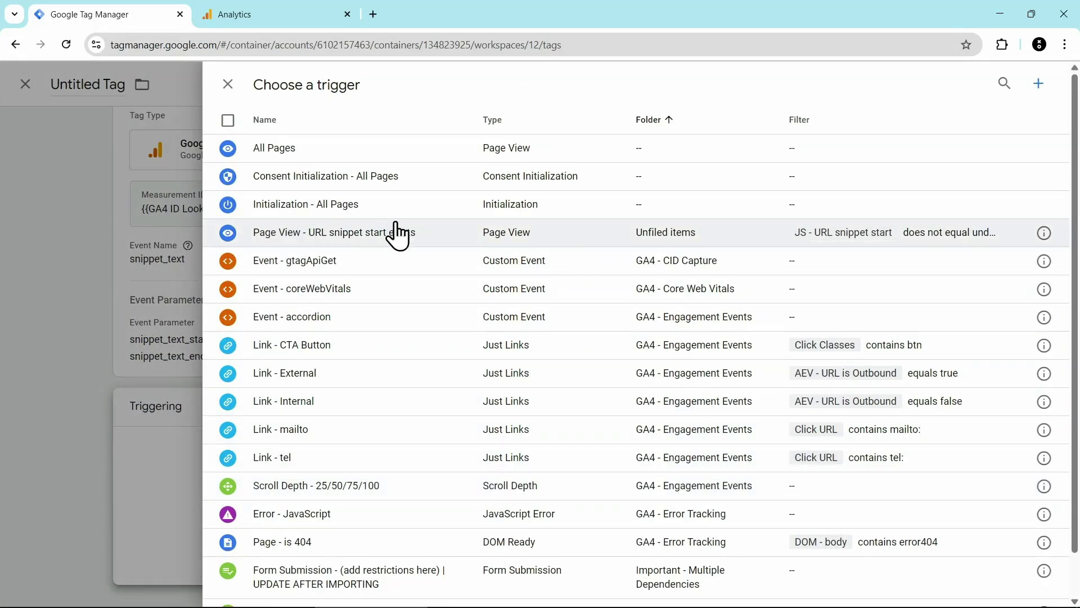
{"action": "left_click", "coordinate": [445, 242]}
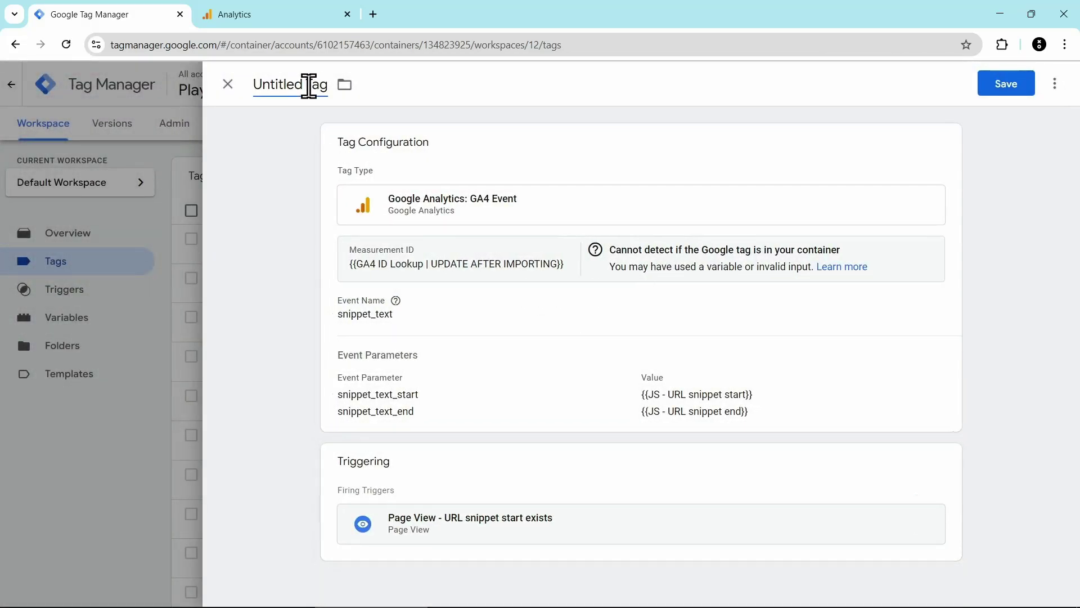
{"action": "left_click", "coordinate": [309, 85]}
{"action": "type", "text": "GA4 - Event - snippet_text"}
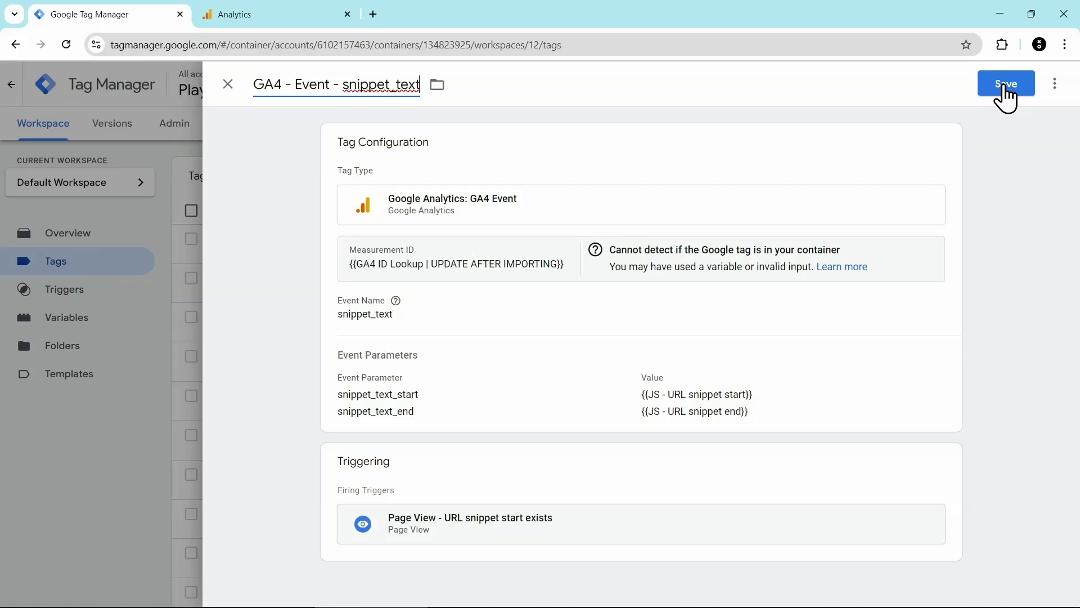
{"action": "left_click", "coordinate": [1006, 84]}
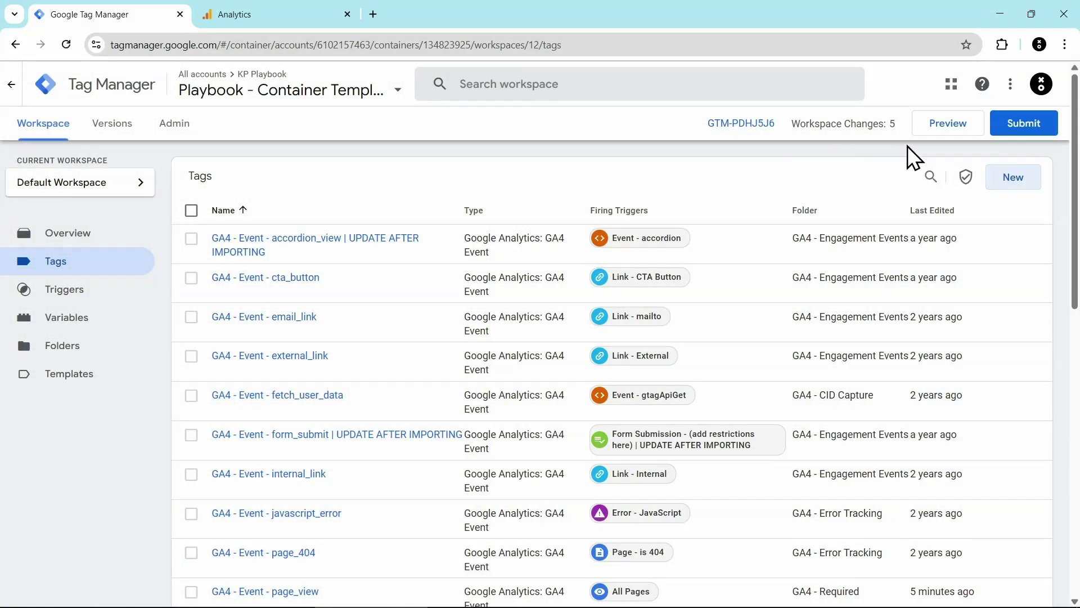